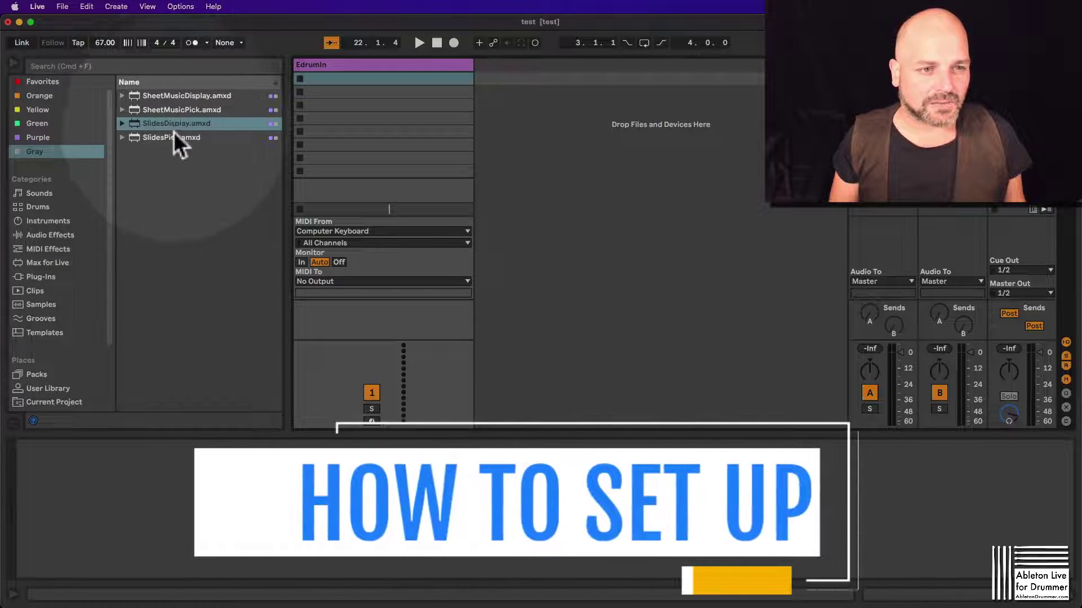
Add the SlidesDisplay.amxd device to the Edrumin MIDI track and open its display window
drag(158, 125, 367, 468)
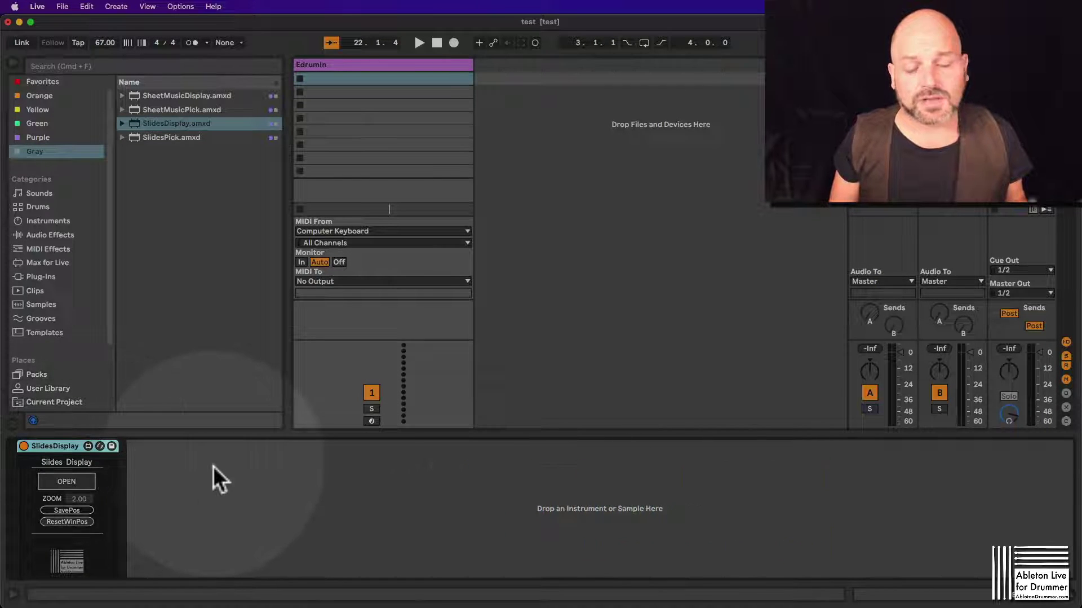
click(78, 481)
click(77, 481)
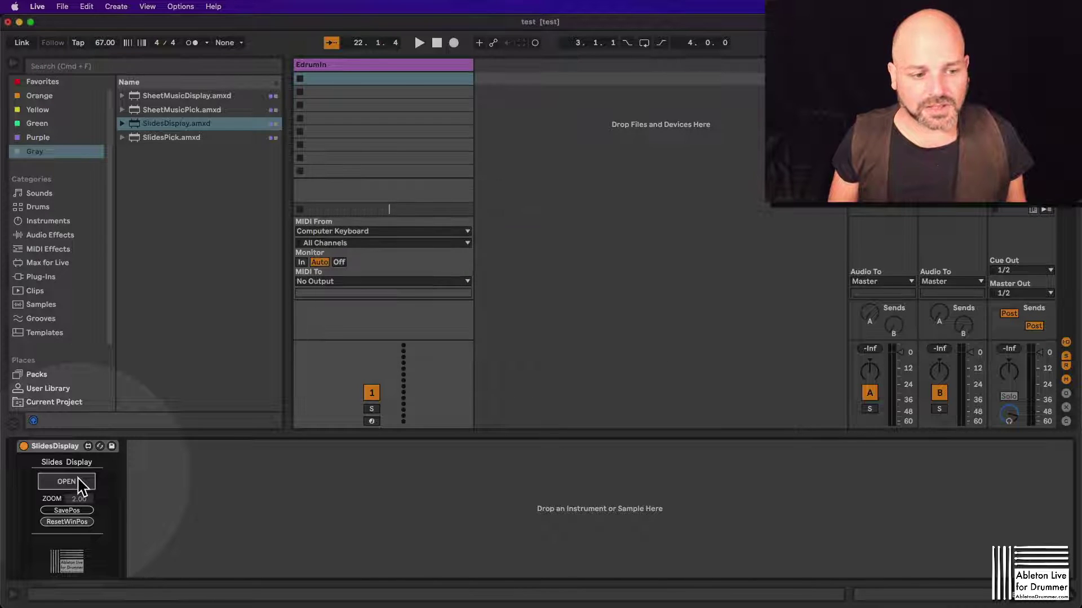
click(77, 481)
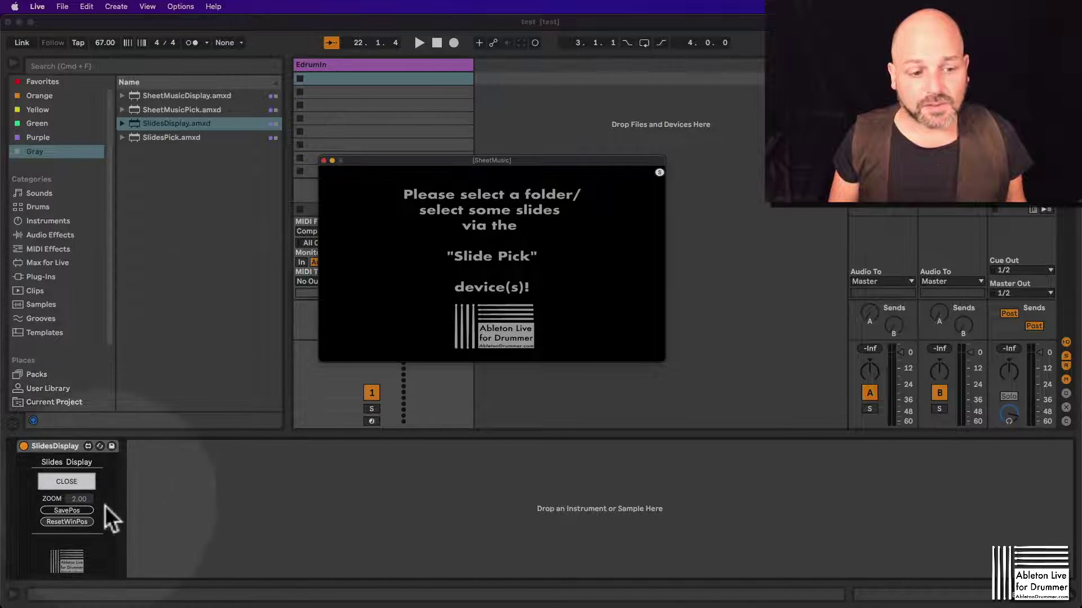
Enlarge the slides window to 4.50 zoom, and reset its position after moving it towards the screen's upper edge
drag(81, 499, 81, 459)
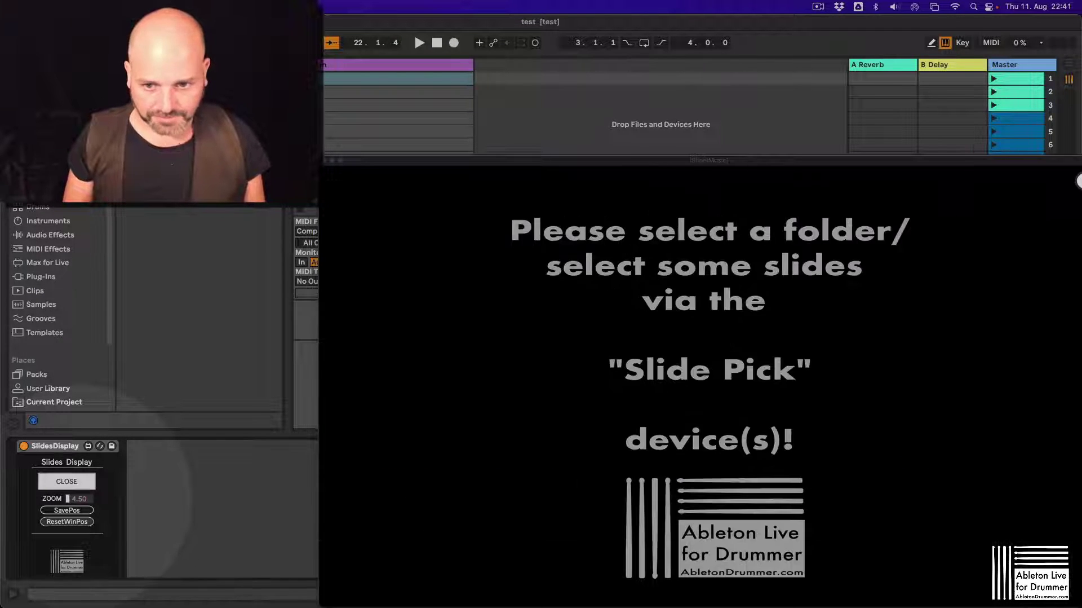
drag(492, 163, 466, 29)
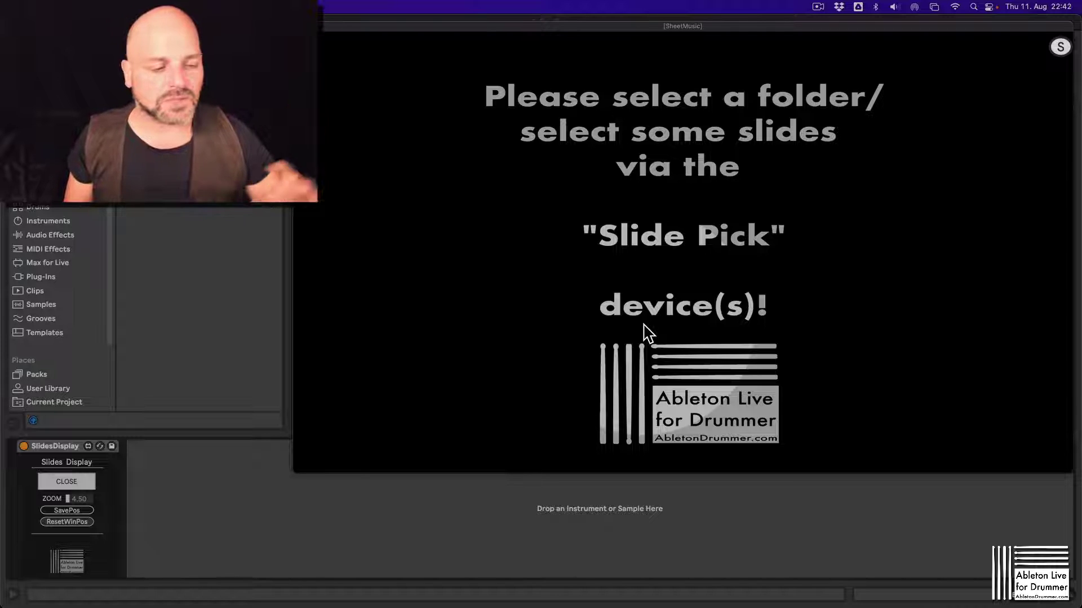
click(282, 389)
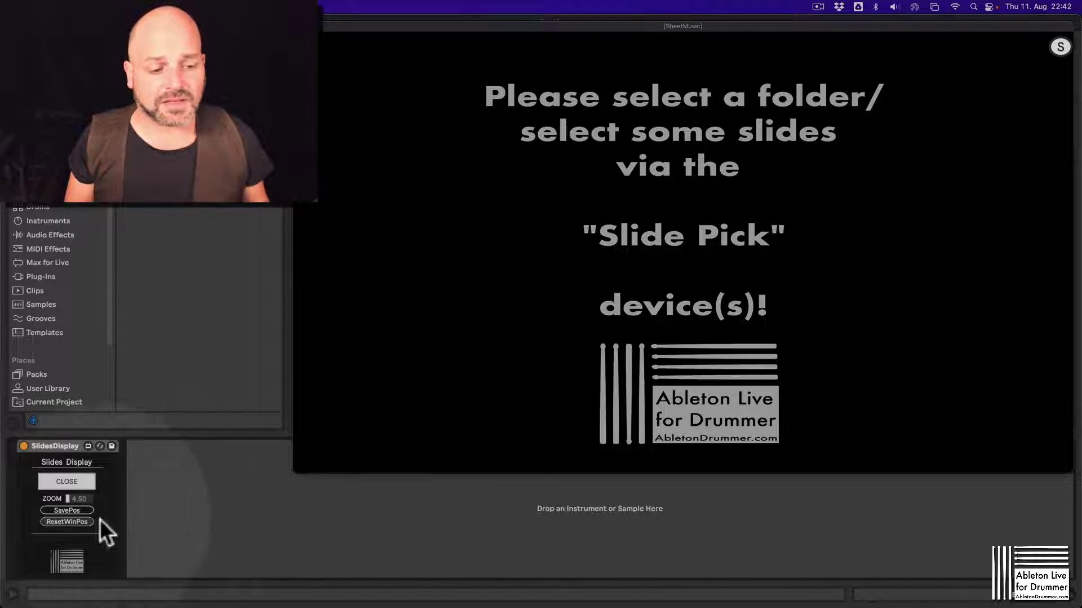
click(61, 520)
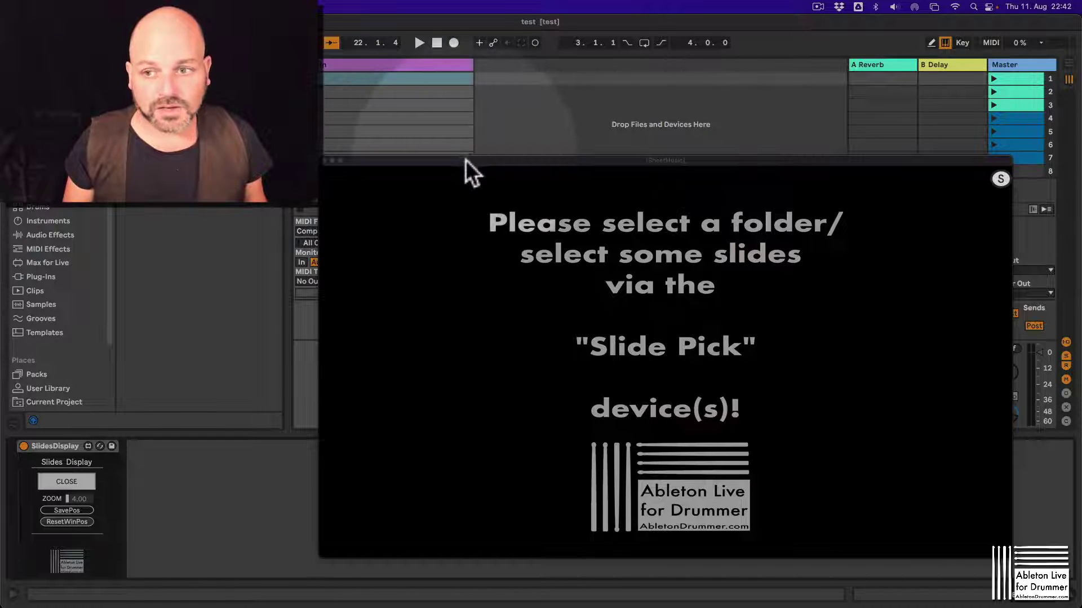
Set the slides window's zoom to 3.00 and place the window in the screen's upper-right corner
drag(466, 160, 534, 6)
click(80, 497)
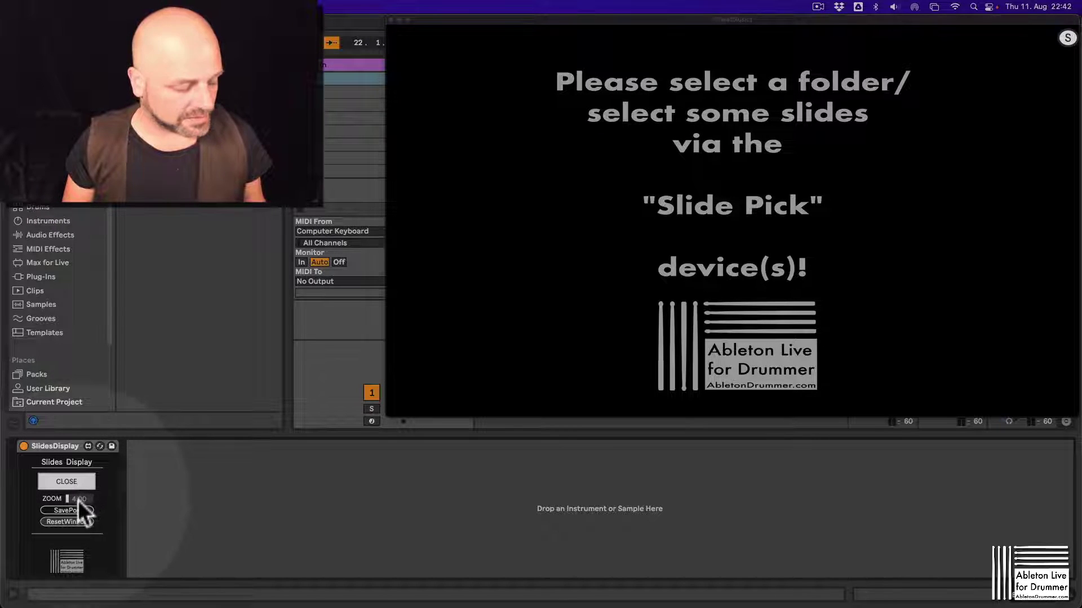
drag(79, 500, 79, 506)
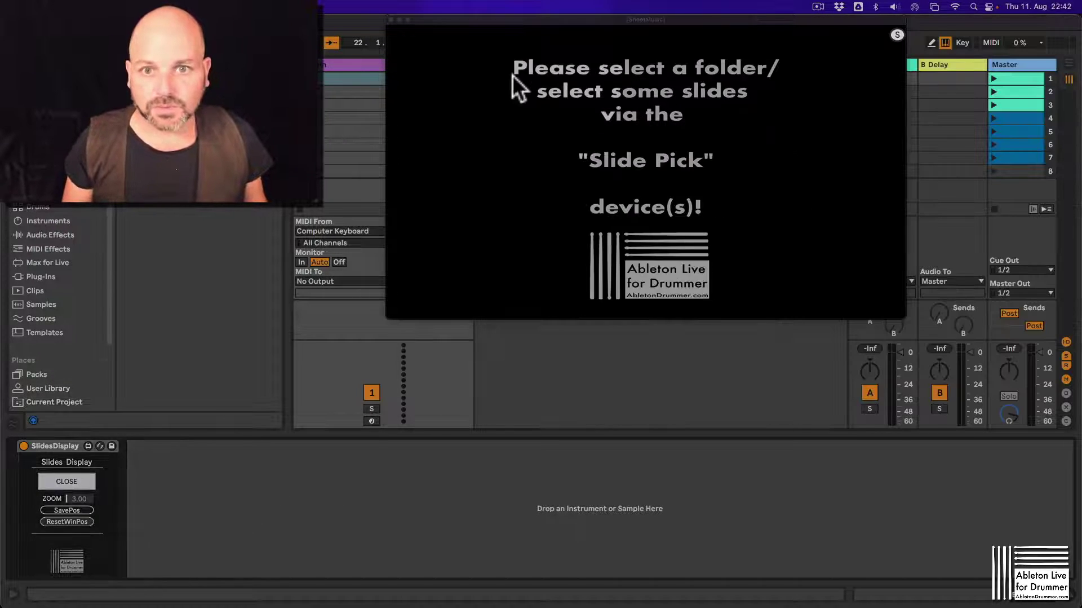
drag(556, 26, 725, 26)
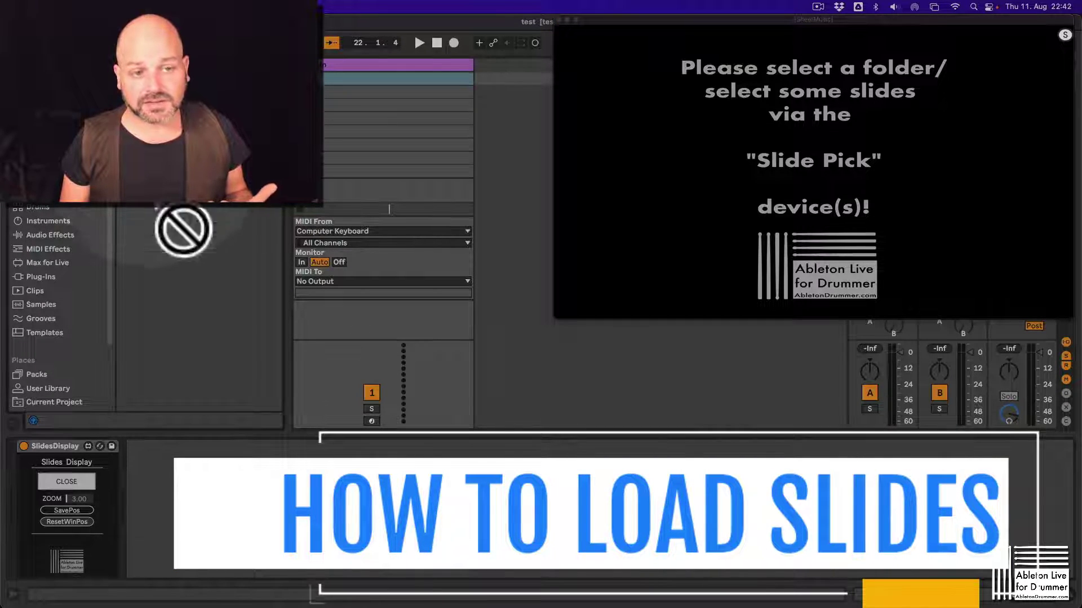
Add the SlidesPick device after SlidesDisplay and load the Lyrics folder as its slide source
drag(183, 228, 181, 496)
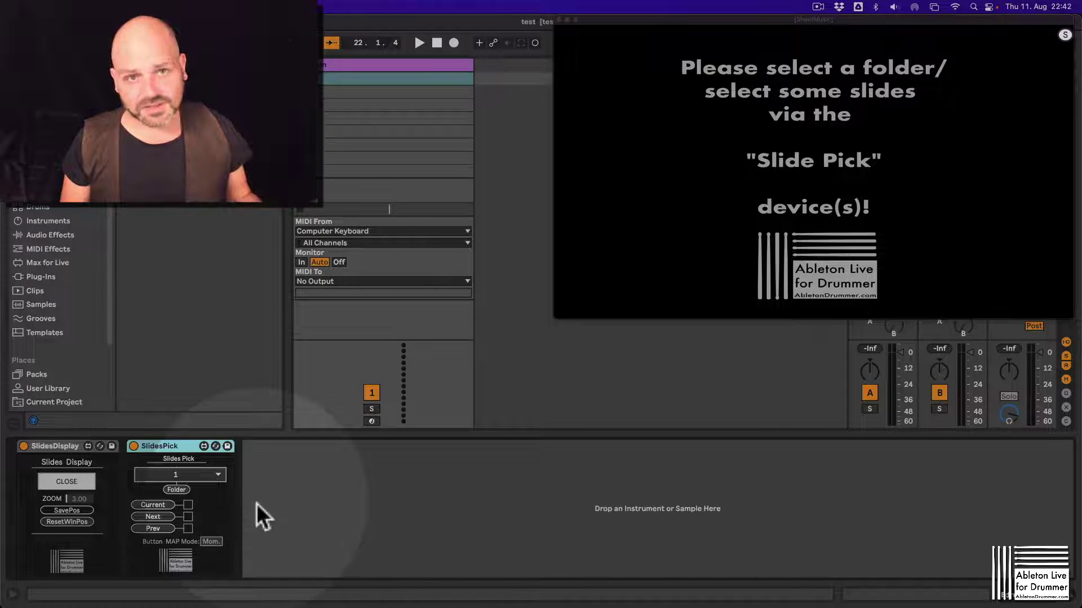
click(178, 490)
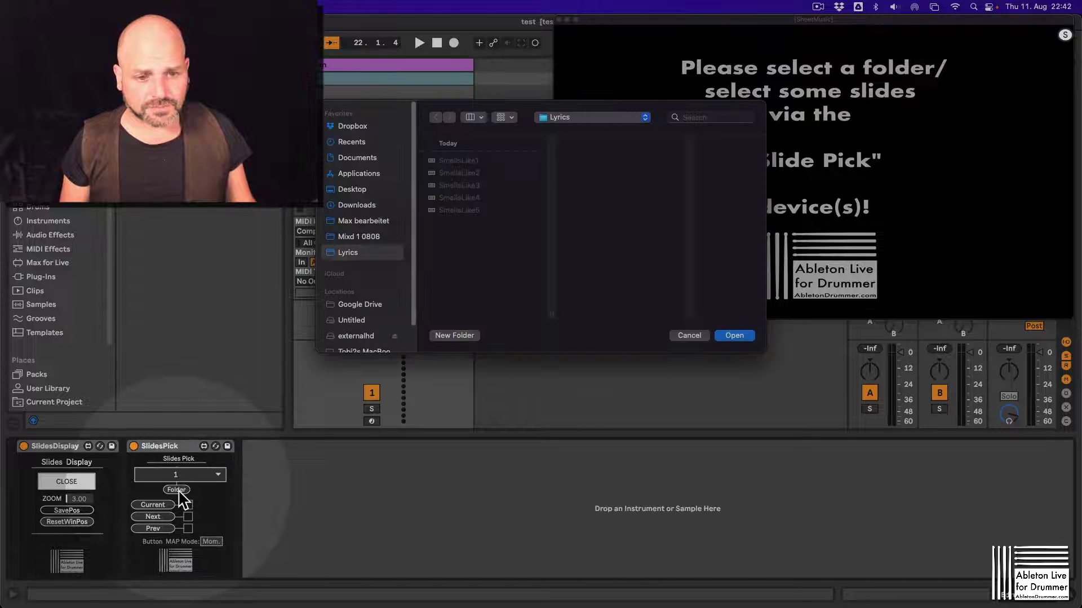
click(356, 239)
click(352, 253)
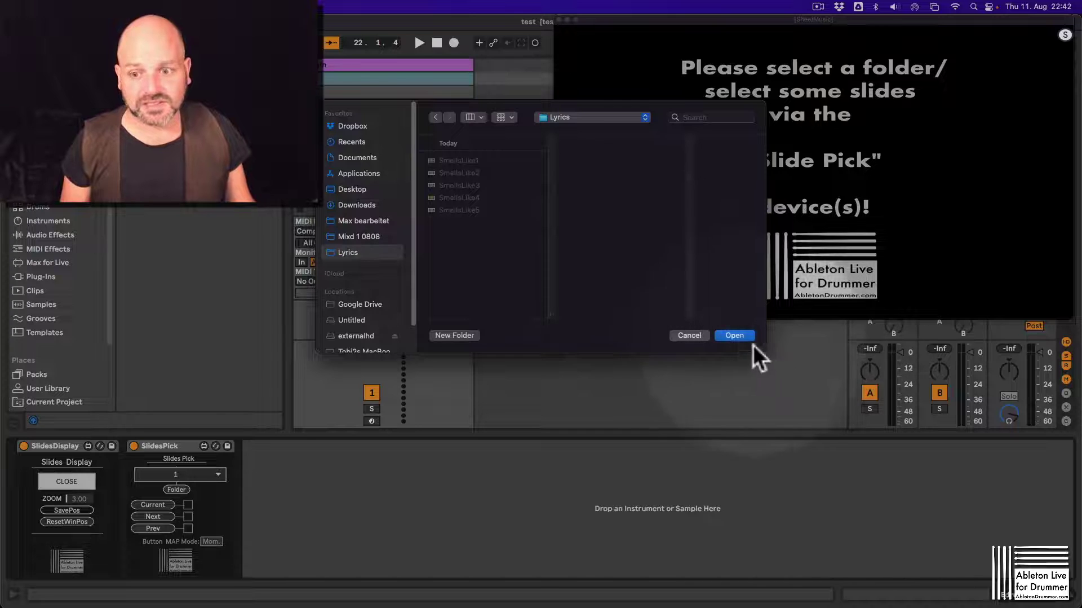
click(735, 335)
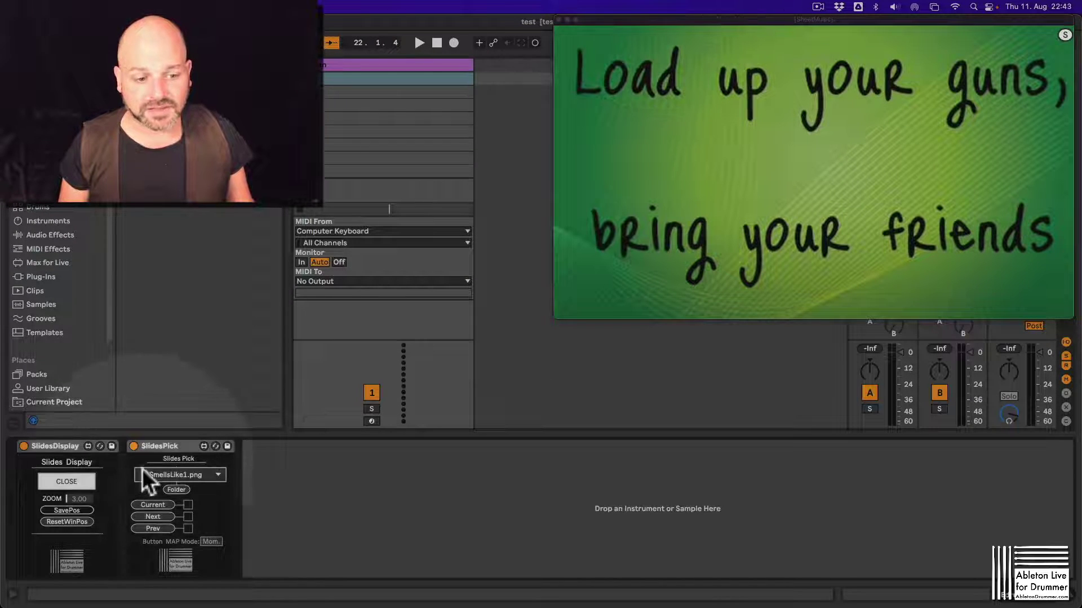
Preview slides SmellsLike2.png through SmellsLike5.png one after another in SlidesPick, and return to SmellsLike1.png
click(196, 475)
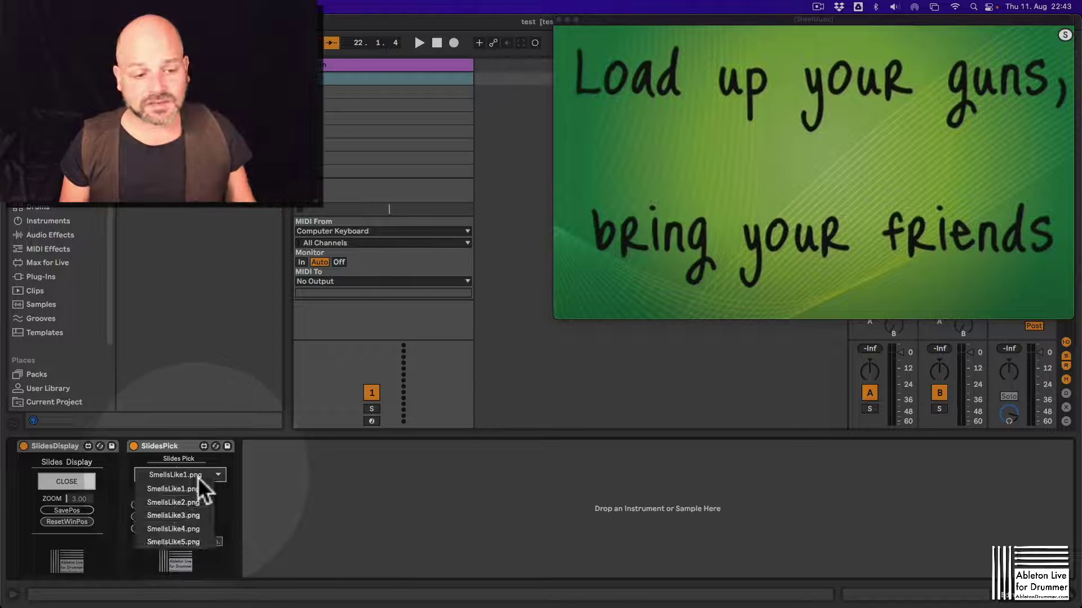
click(187, 508)
click(190, 478)
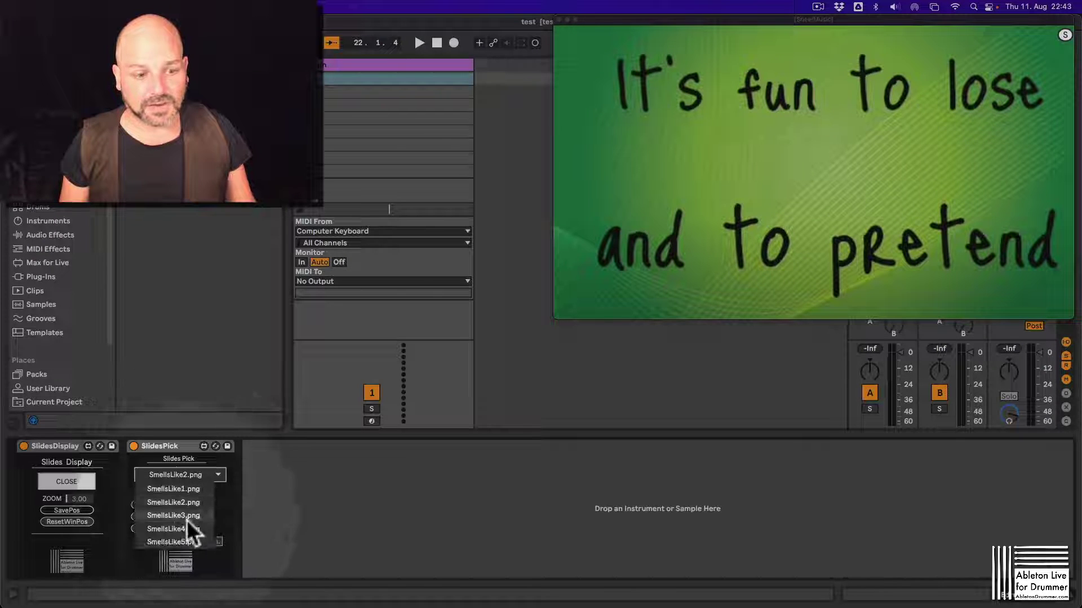
click(187, 518)
click(188, 473)
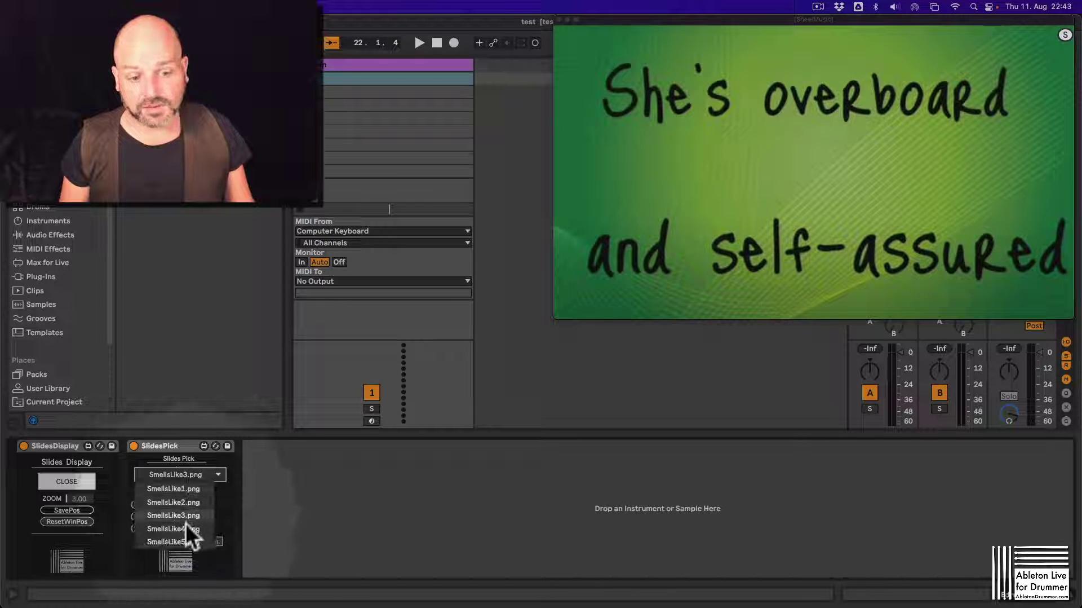
click(187, 530)
click(198, 475)
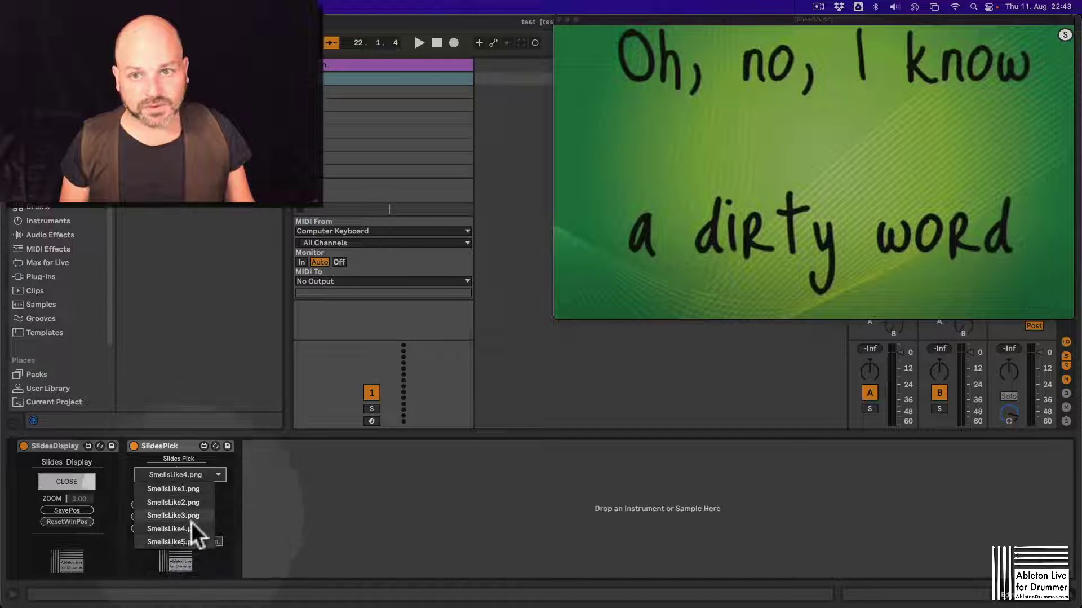
click(188, 542)
click(188, 473)
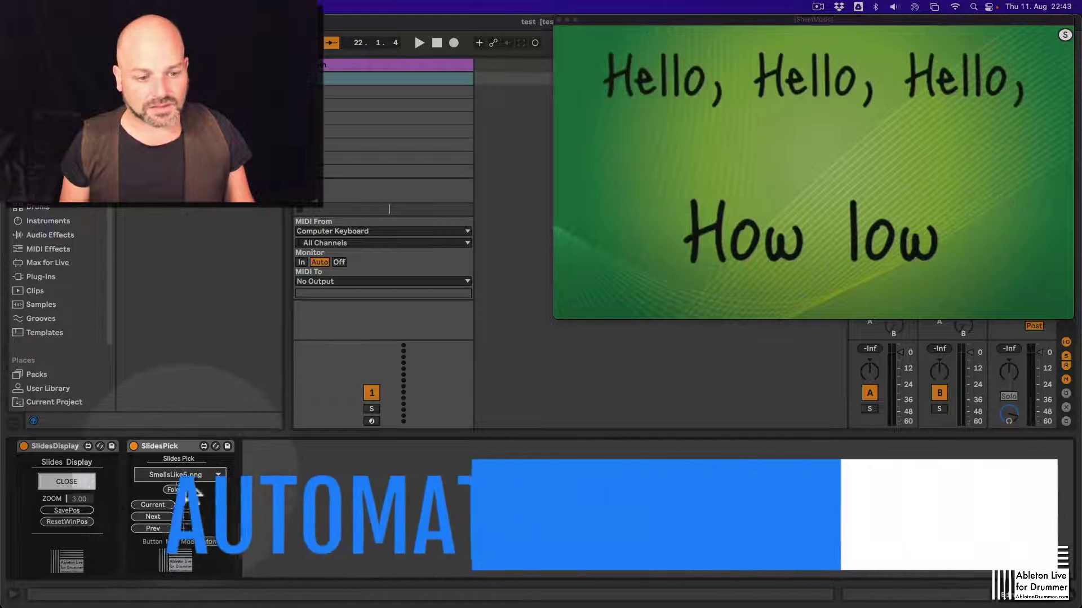
click(189, 554)
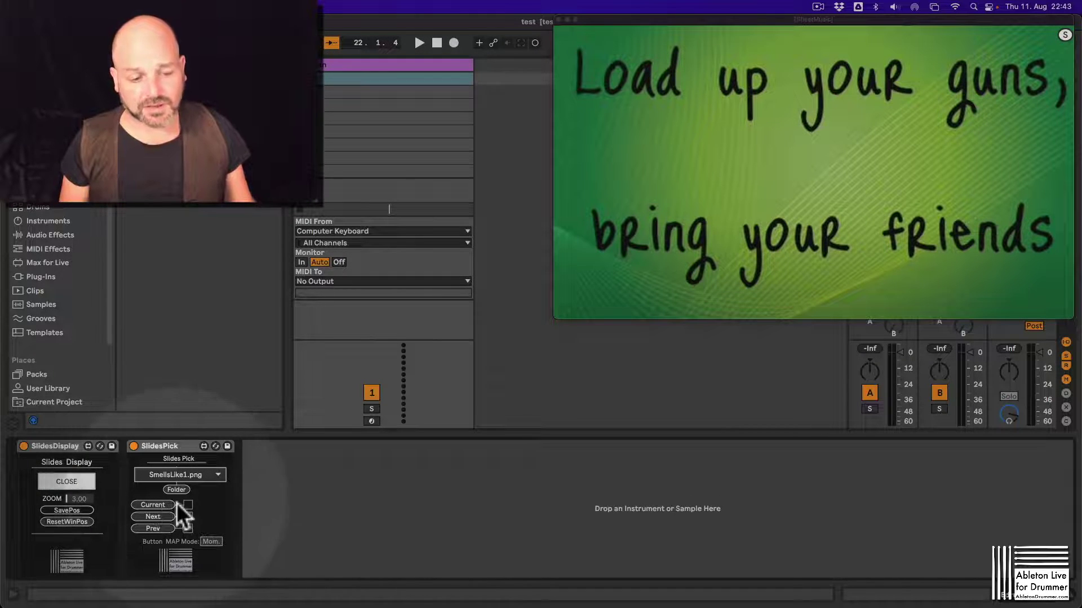
Try SlidesPick's Next and Prev functions by stepping two slides forward, two back, and on to SmellsLike2.png
mouse_move(188, 502)
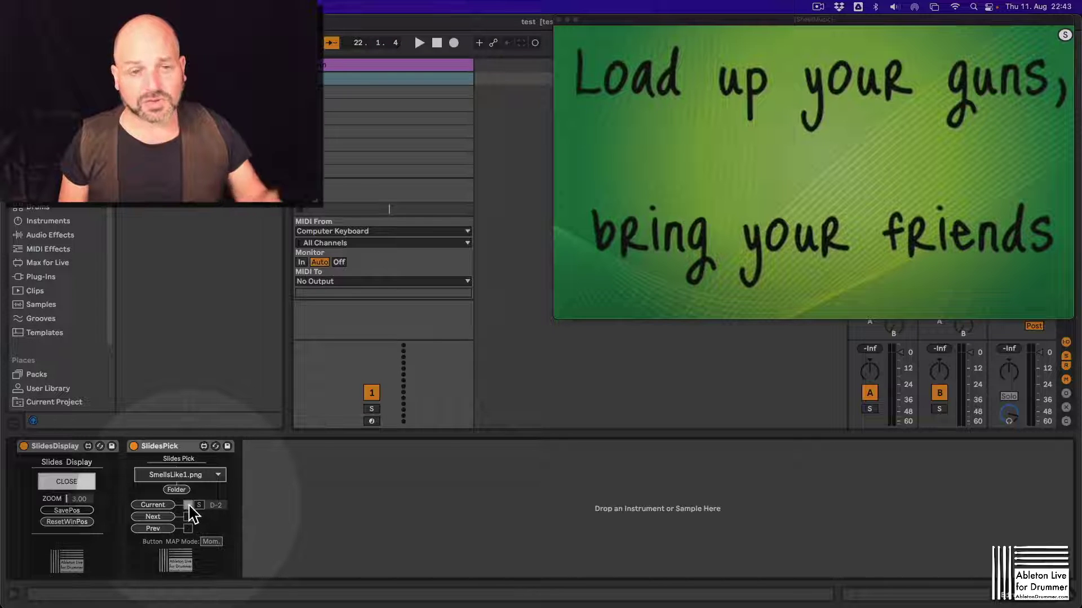
click(157, 518)
click(154, 518)
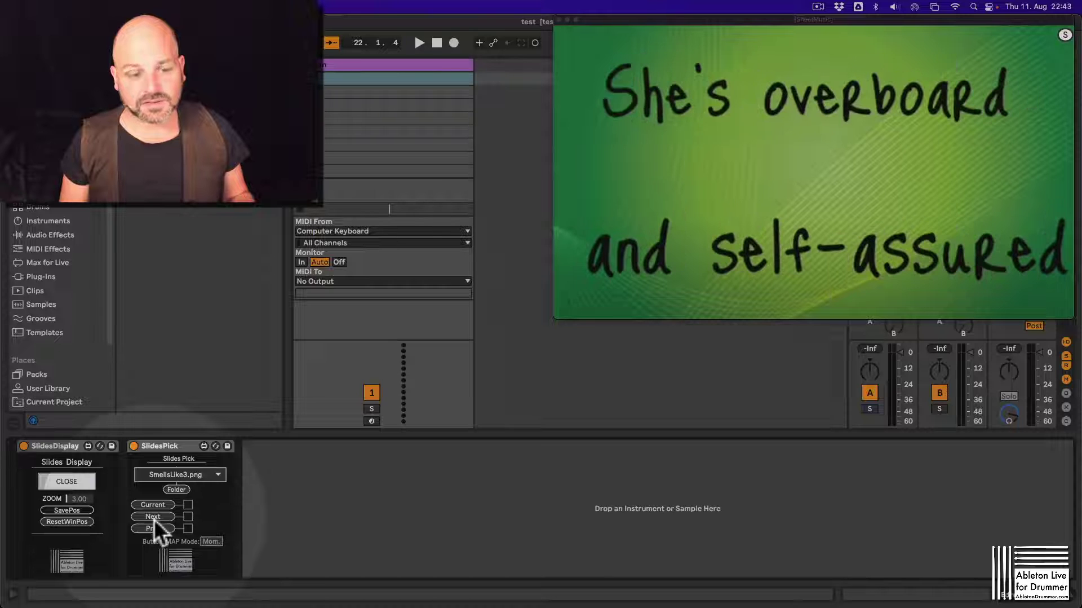
click(153, 527)
click(153, 527)
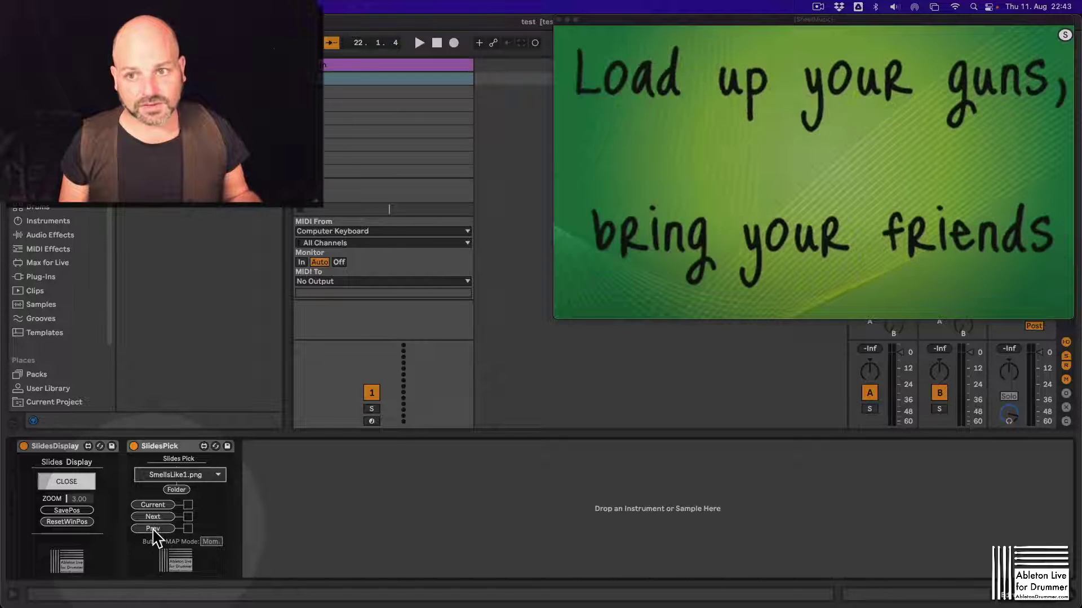
click(156, 516)
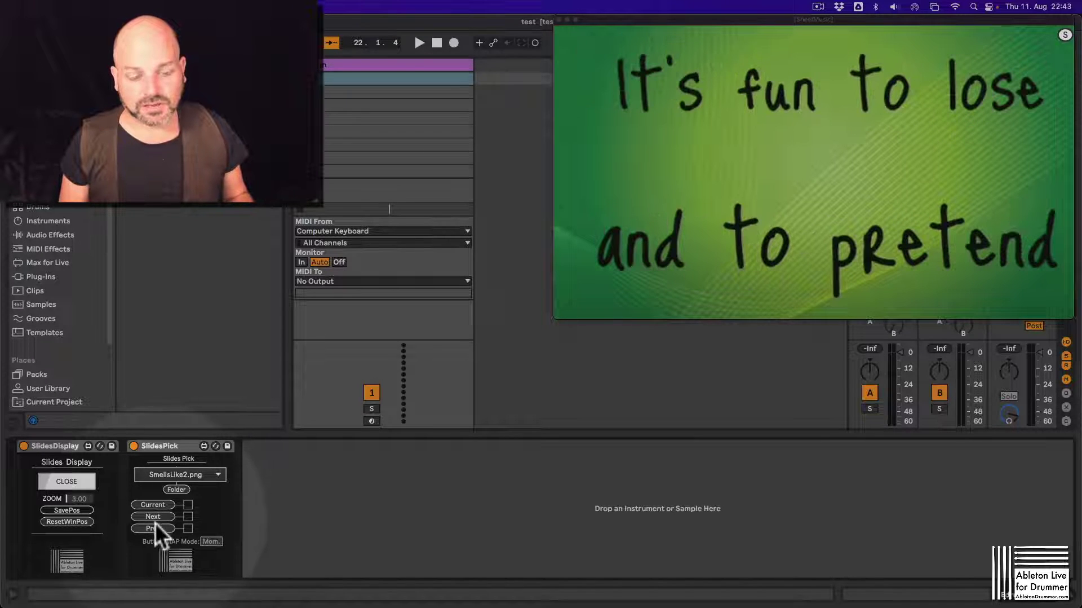
click(197, 472)
click(196, 471)
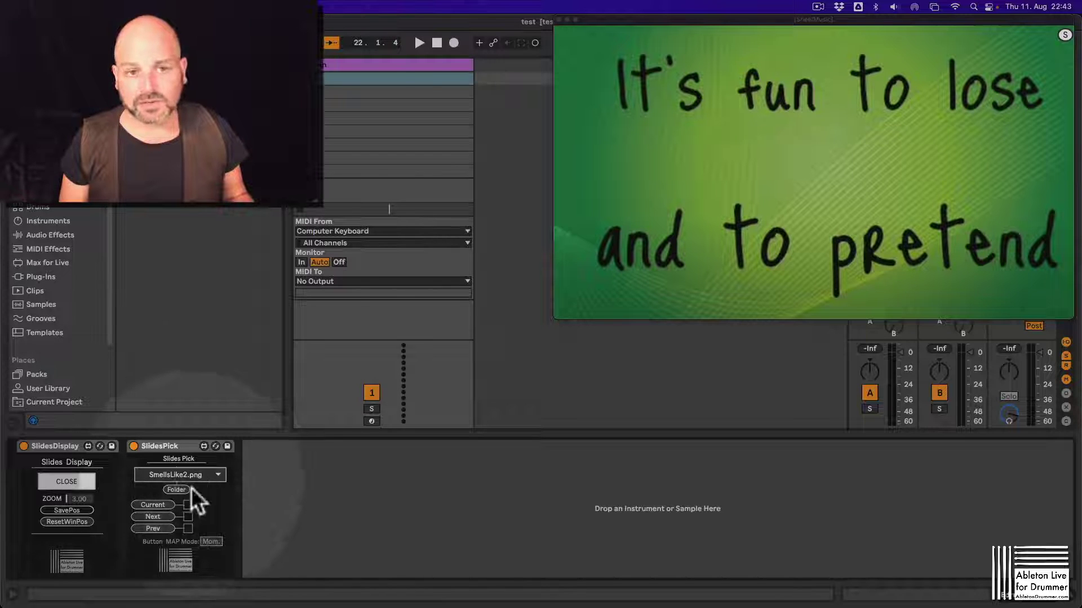
Create a MIDI clip in the Edrumin track's first slot and show its SlidesPick SelectChart1 envelope
click(366, 88)
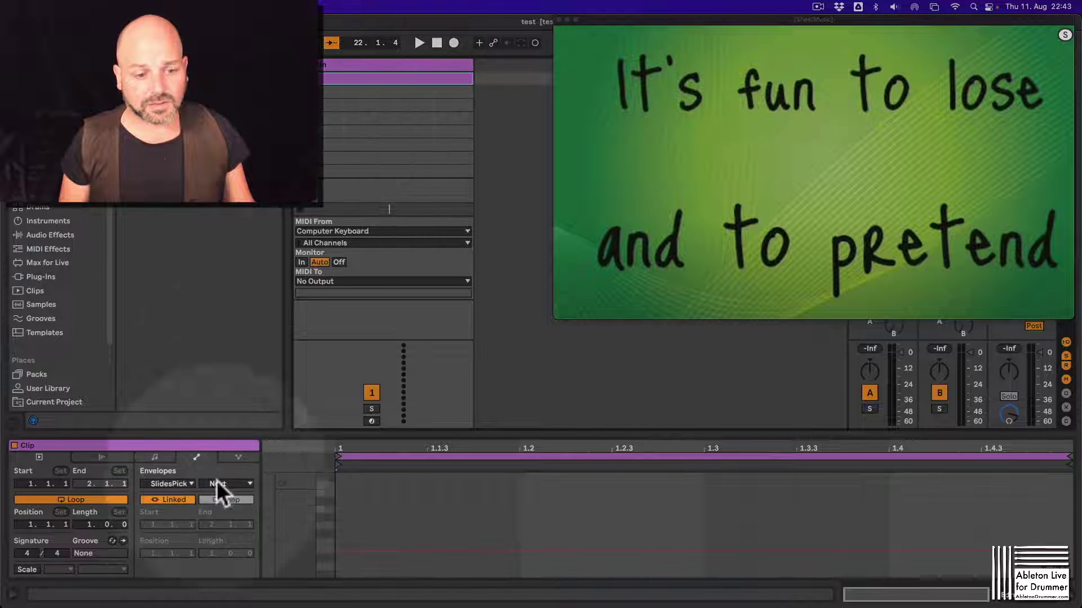
click(184, 483)
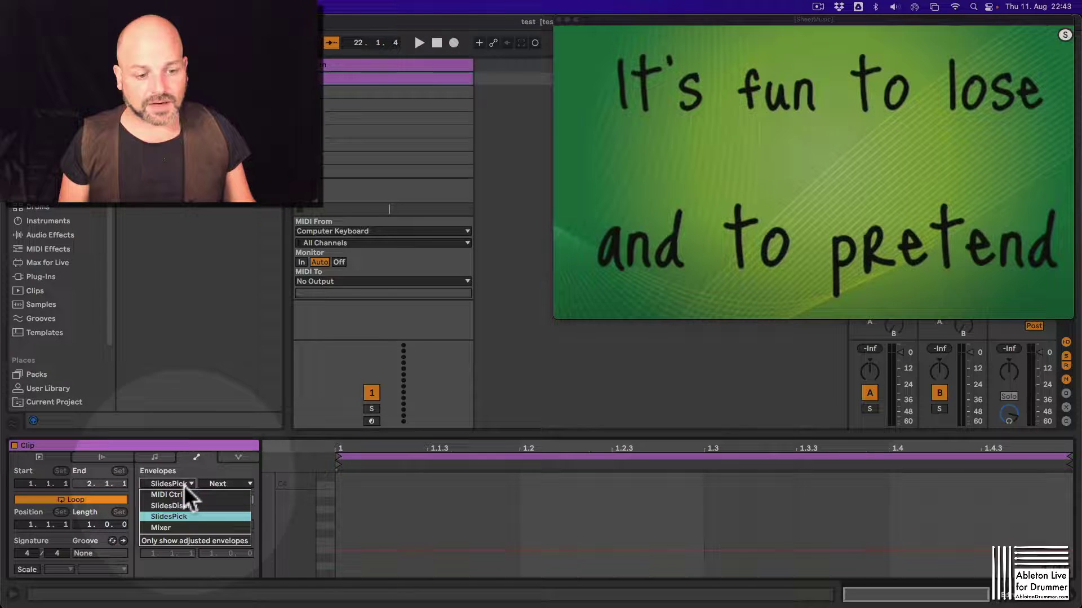
click(184, 516)
click(223, 483)
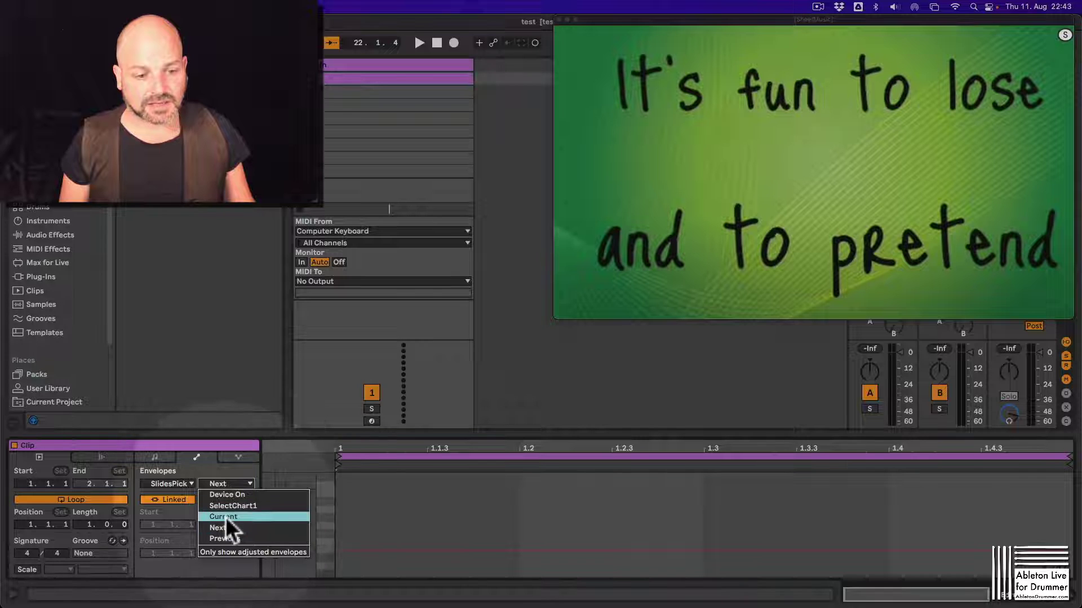
click(242, 504)
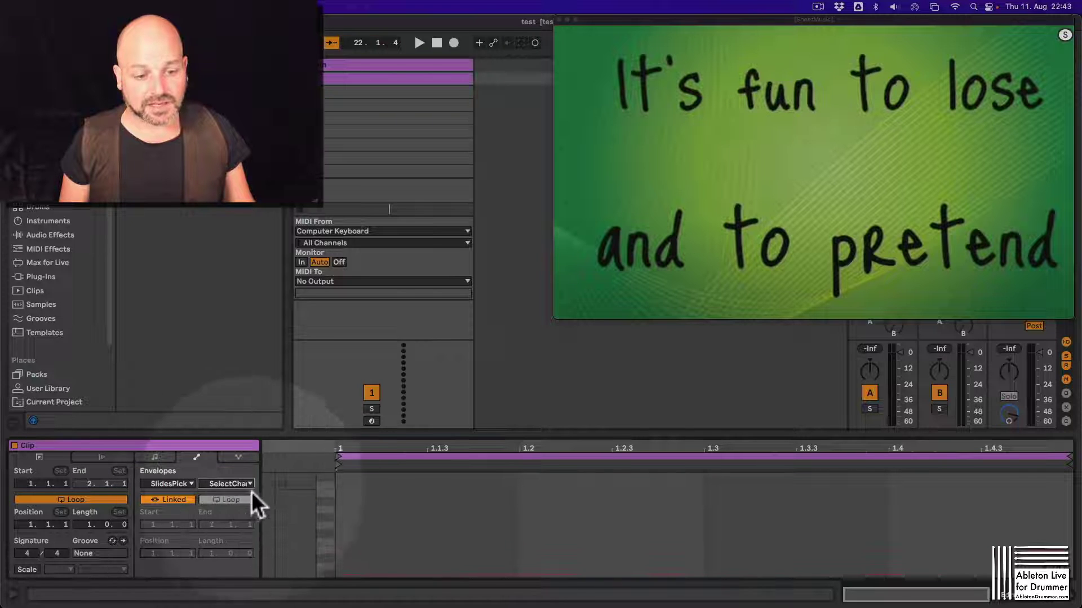
Add slide-change breakpoints in the first beat of the SelectChart1 clip envelope and set the breakpoint at beat 1.2 to 2
mouse_move(387, 535)
mouse_down()
mouse_move(374, 572)
mouse_move(347, 574)
mouse_up()
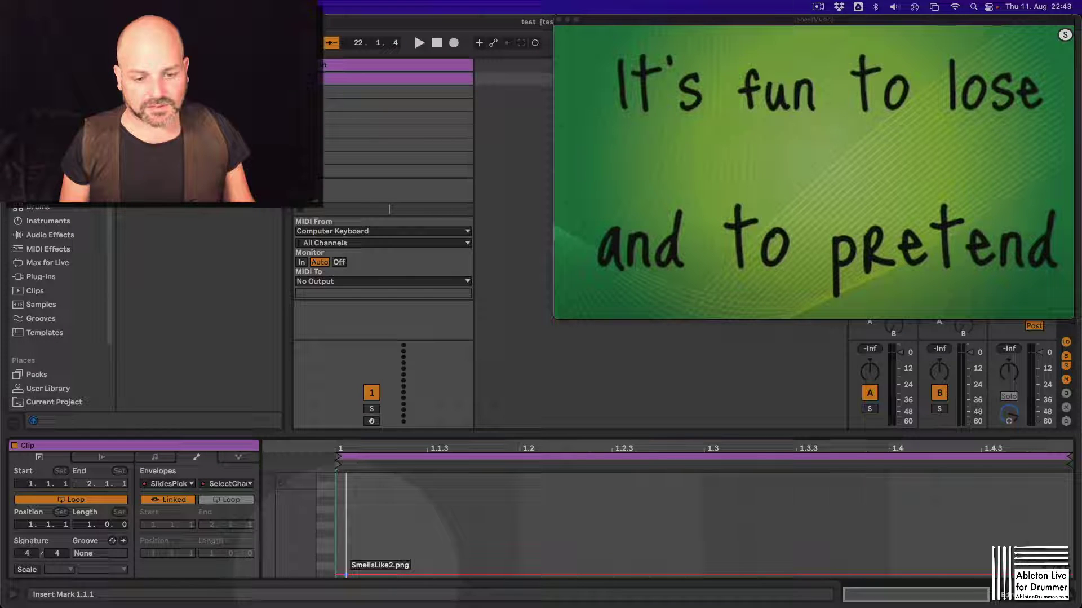
drag(346, 576, 413, 574)
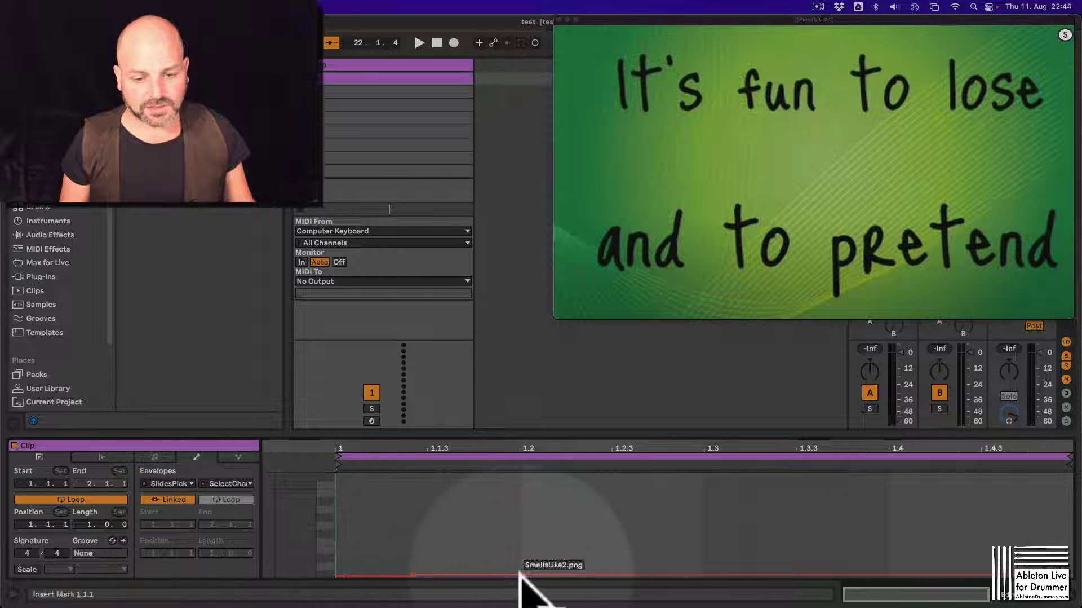
drag(520, 575, 519, 572)
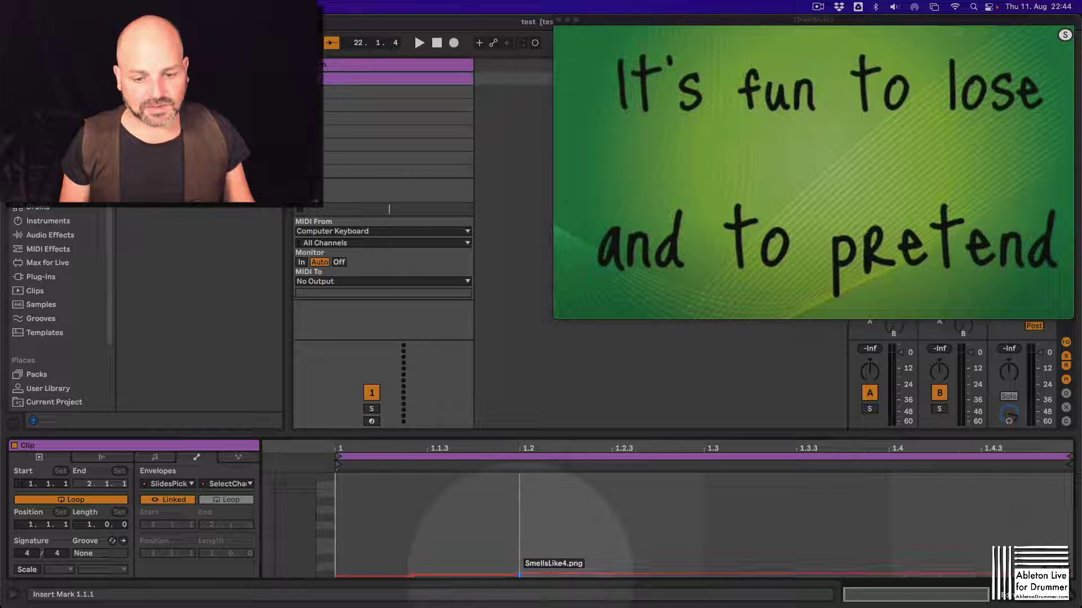
right_click(519, 573)
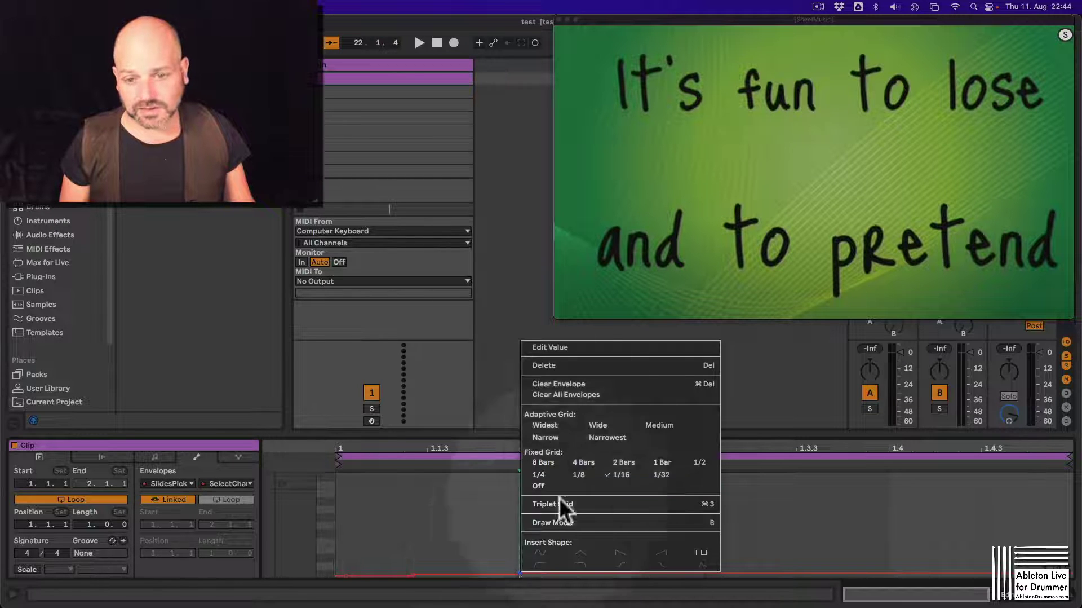
click(578, 347)
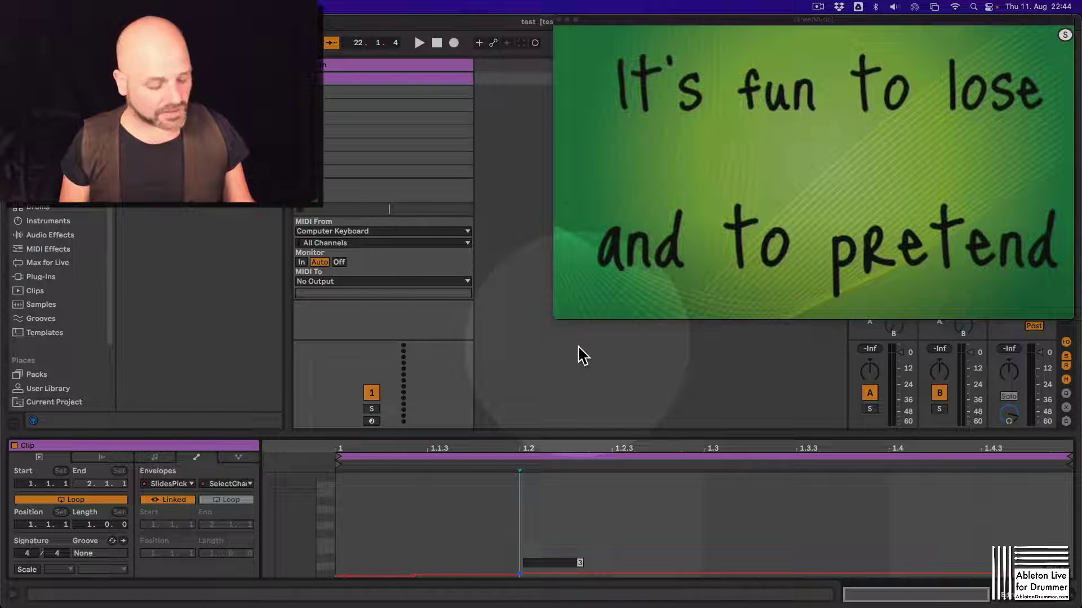
text(2)
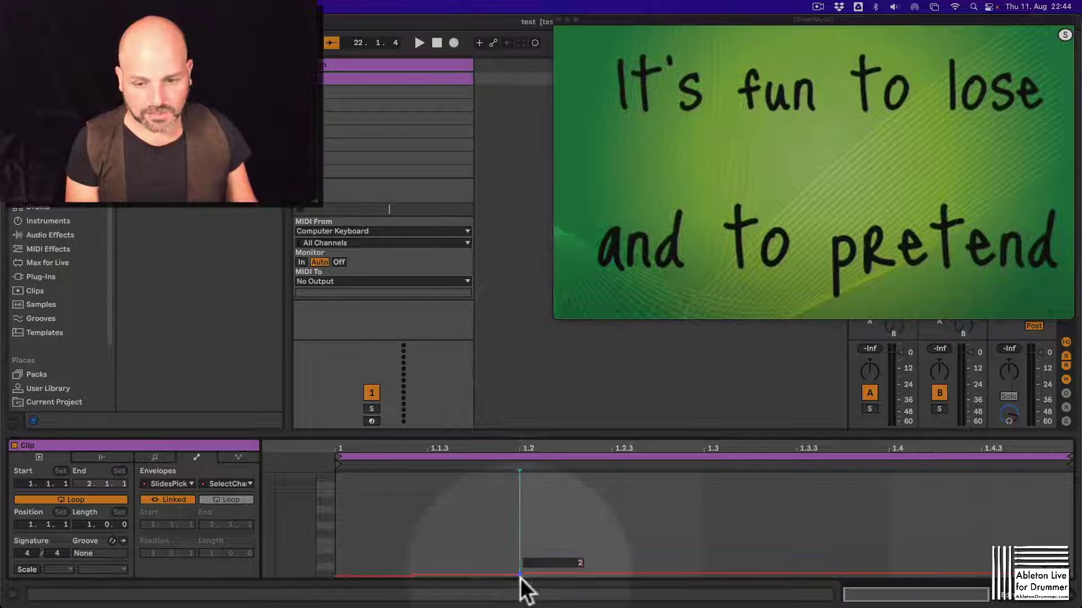
key(Return)
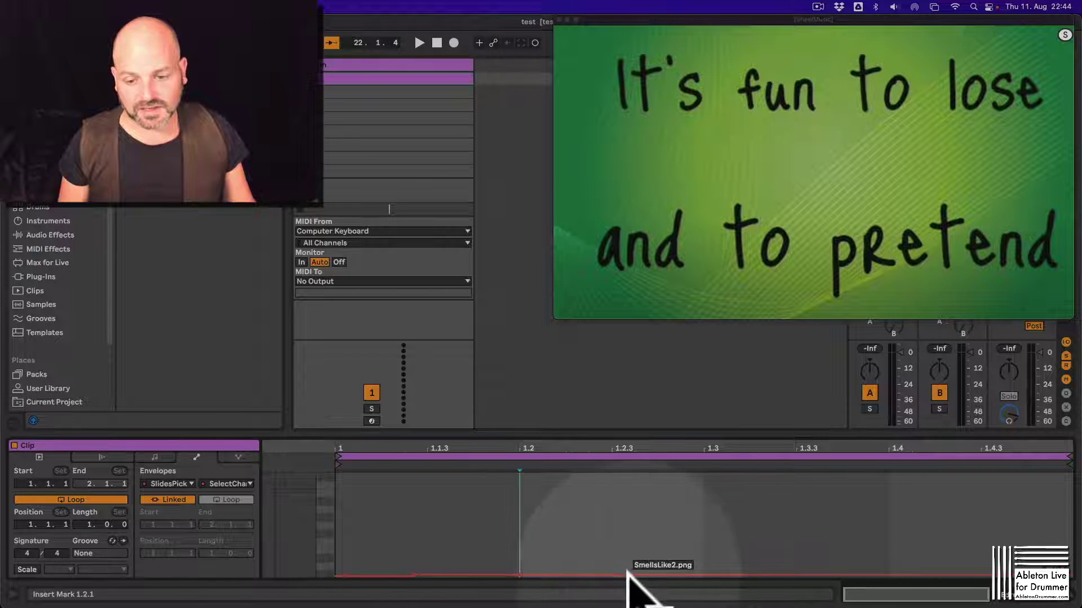
Add a breakpoint between beats 1.3 and 1.3.3 of the clip envelope and set its value to 3
right_click(751, 576)
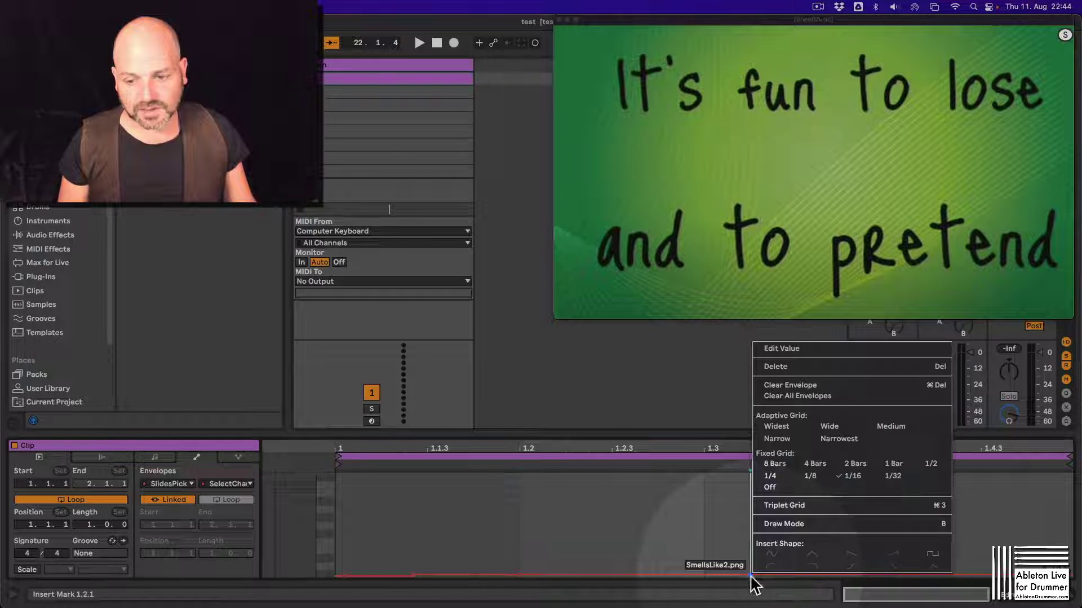
click(786, 349)
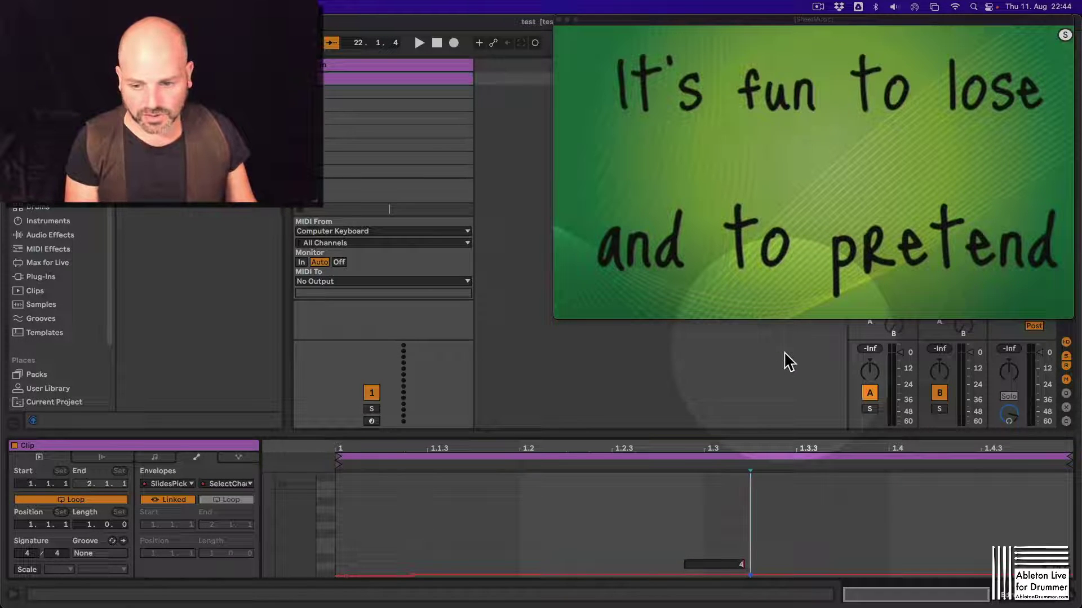
text(3)
key(Return)
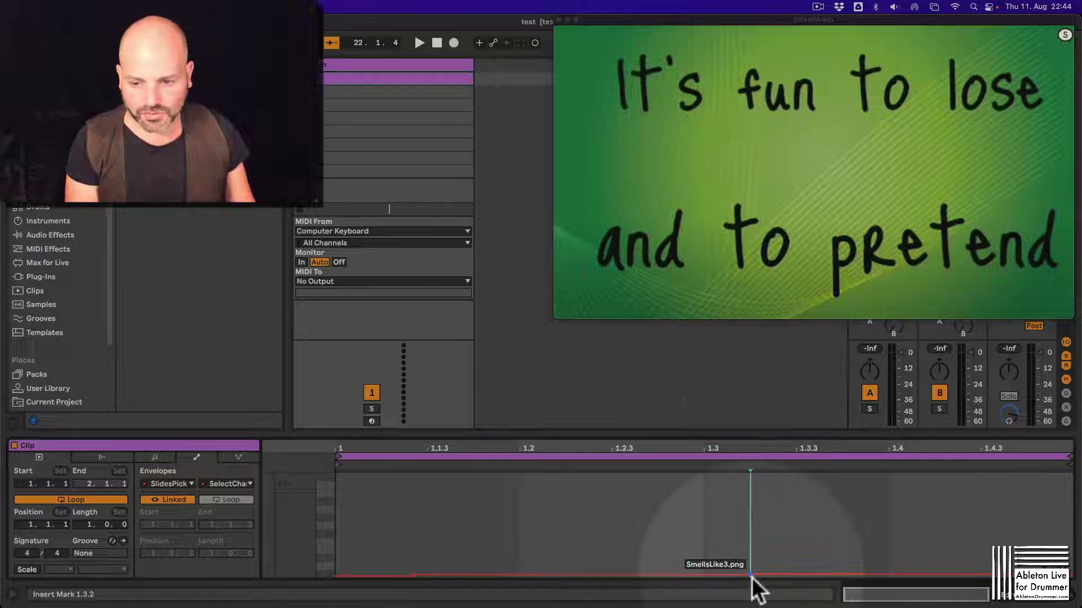
Raise the clip envelope to a higher slide just after beat 1.4 and launch the clip to test the slide changes
right_click(910, 575)
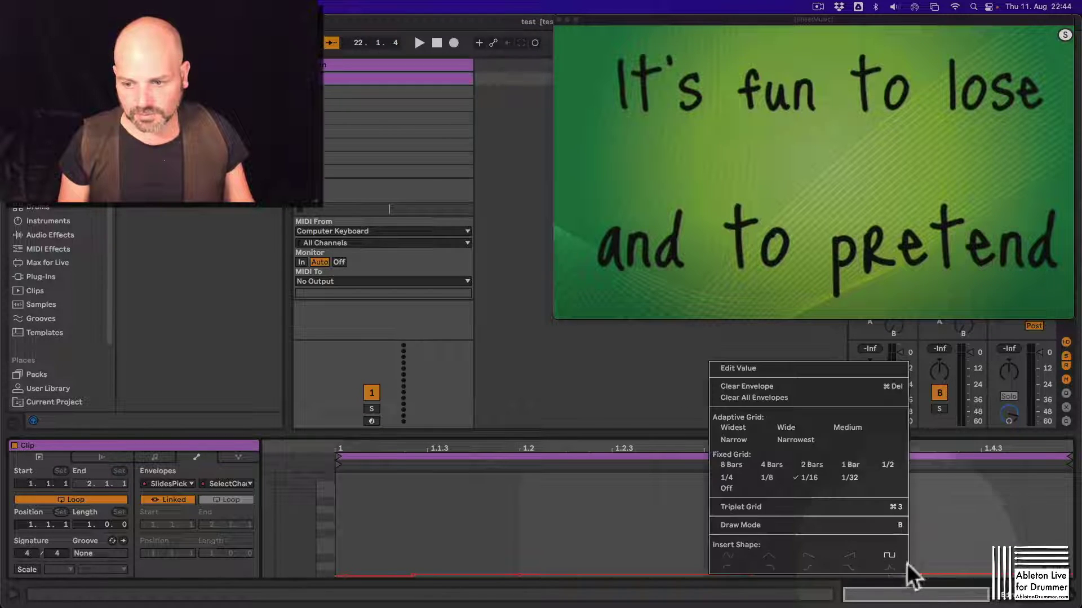
click(778, 374)
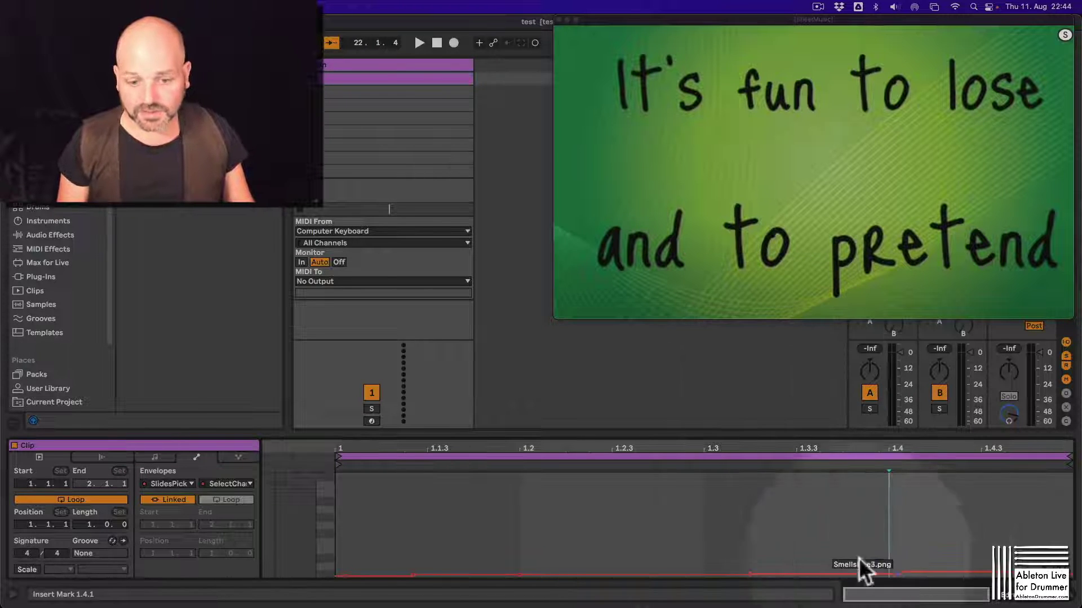
key(Return)
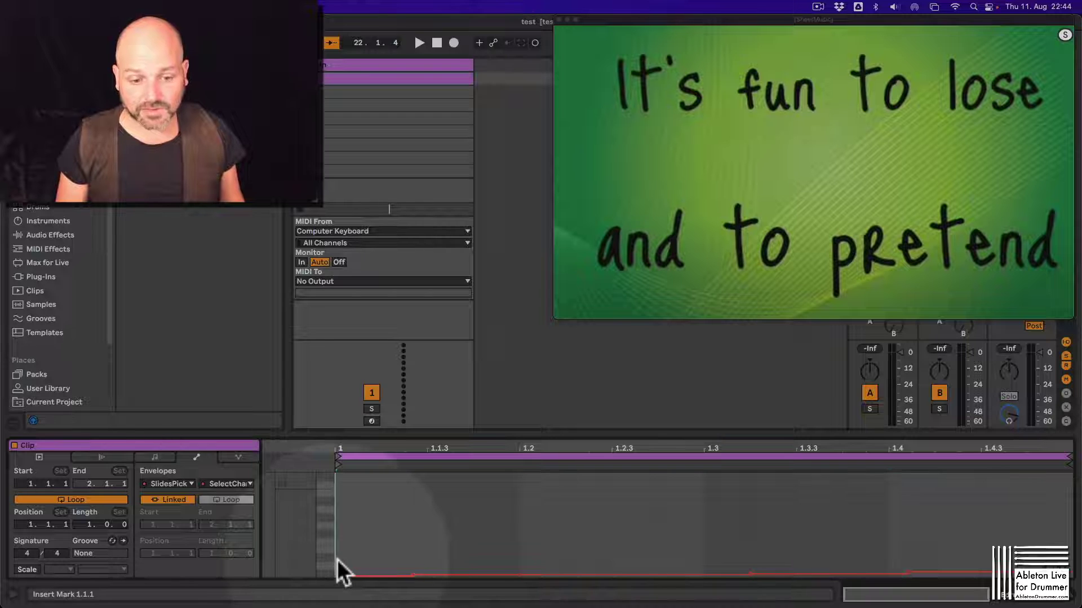
click(327, 78)
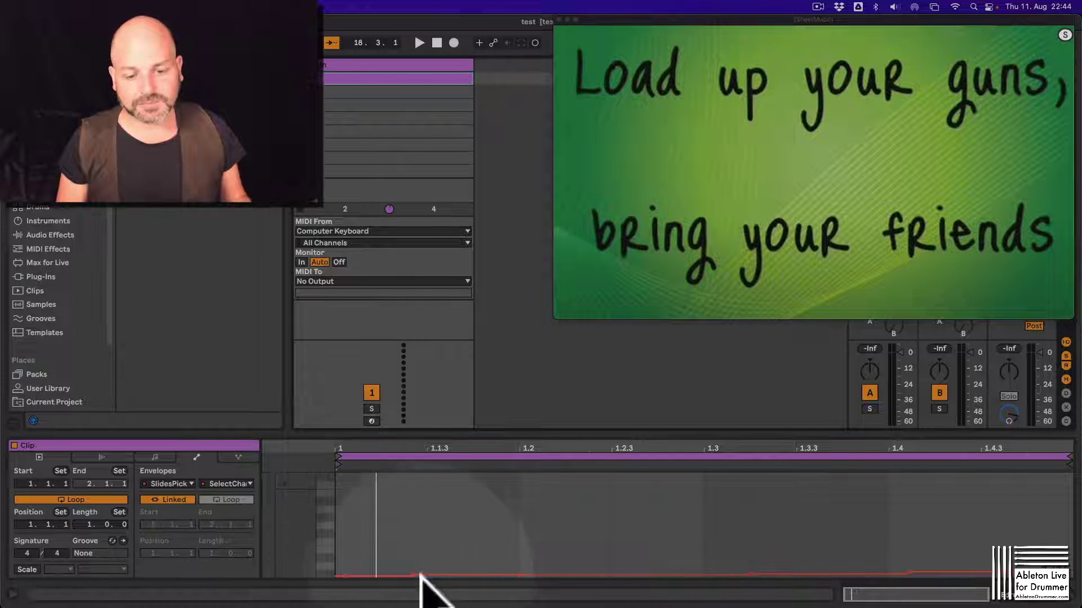
mouse_move(416, 576)
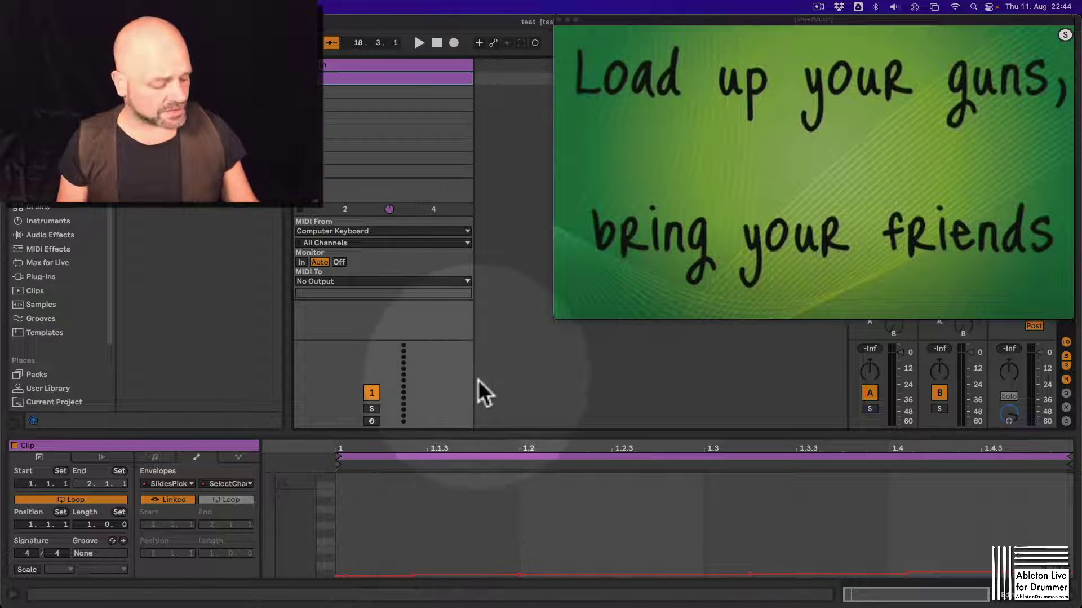
Switch to Arrangement View with automation shown, and move the SheetMusic slide window away from the Edrumin track header
key(Tab)
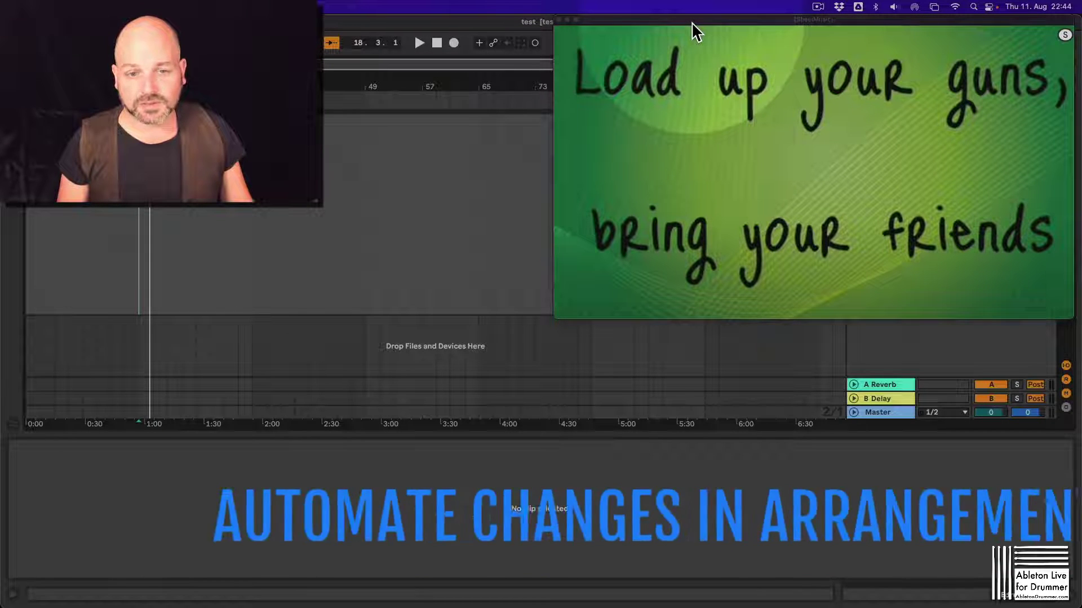
drag(691, 22, 153, 290)
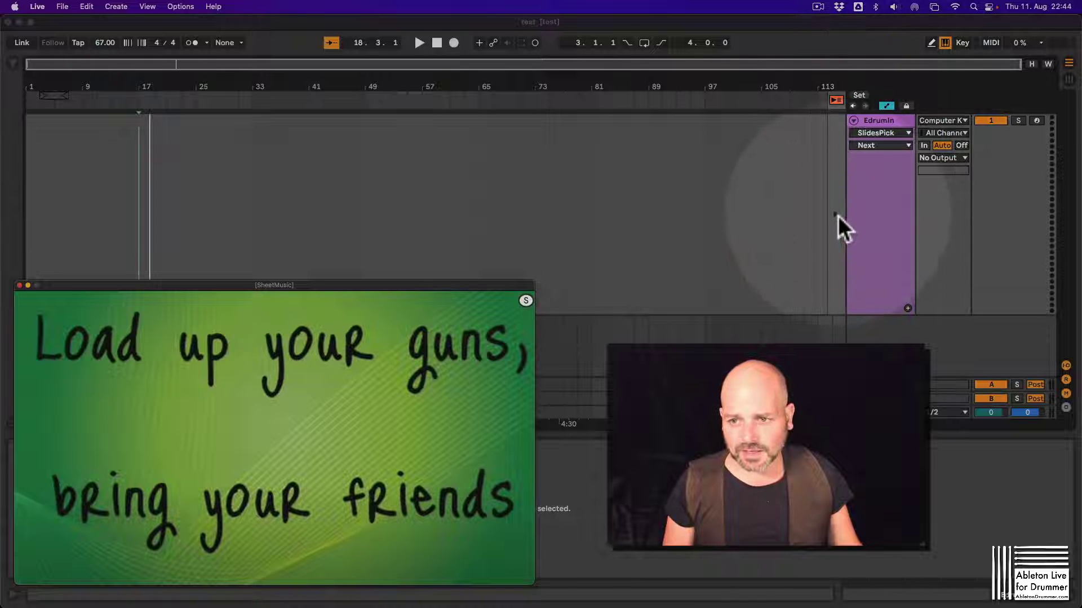
click(838, 216)
key(a)
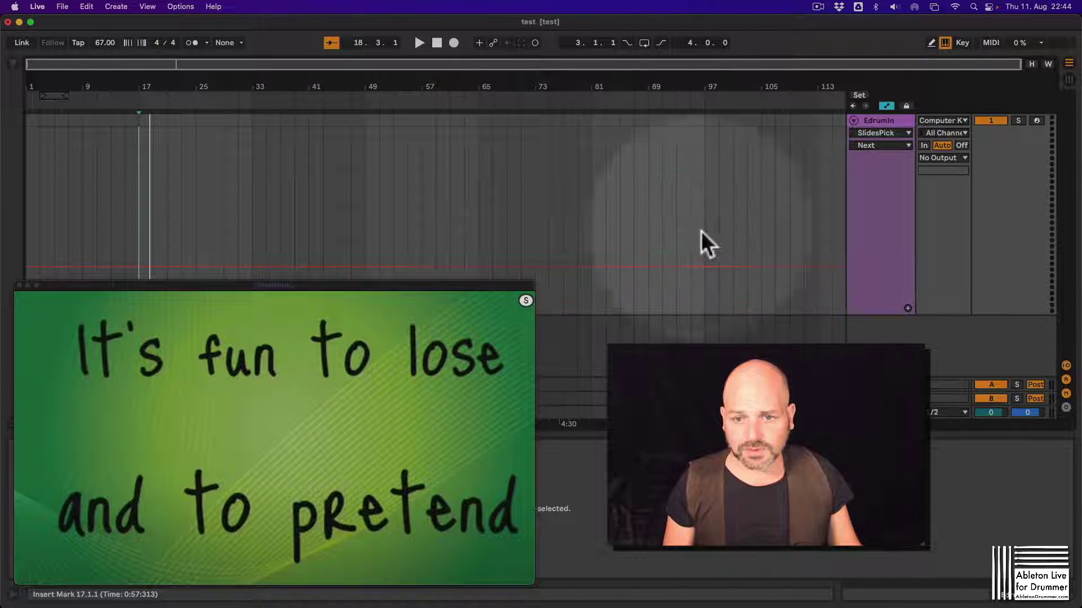
Choose SlidesPick's SelectChart1 as the automation parameter of the Edrumin track
click(873, 135)
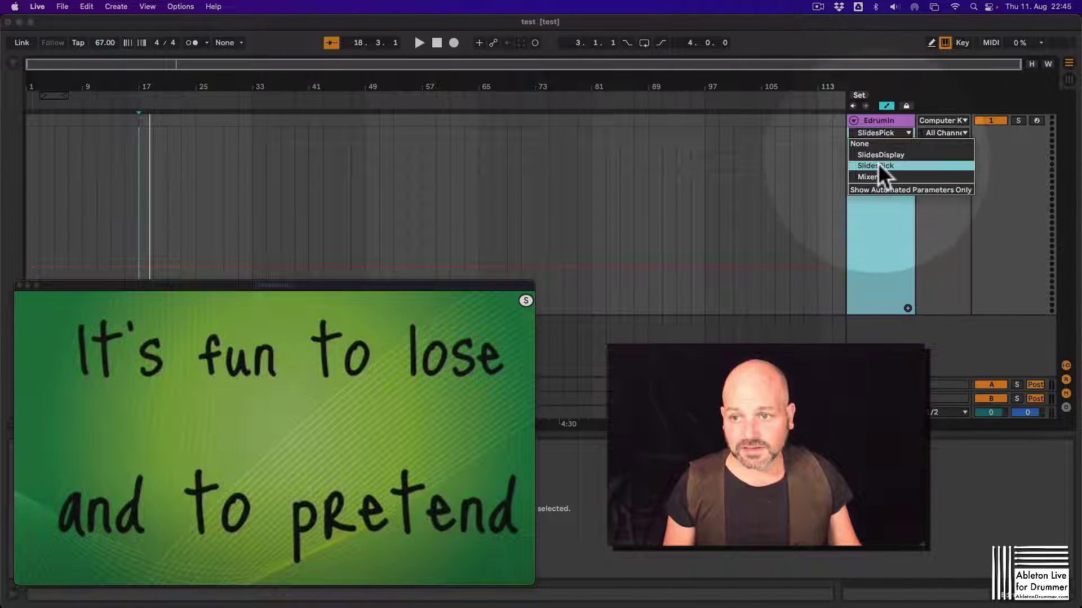
click(877, 164)
click(882, 145)
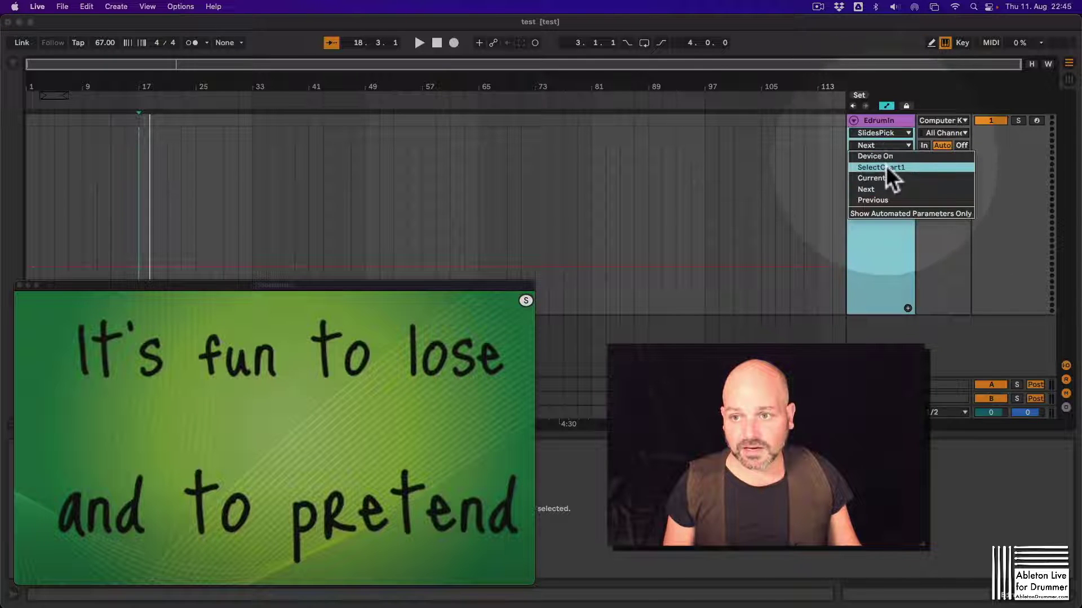
click(885, 165)
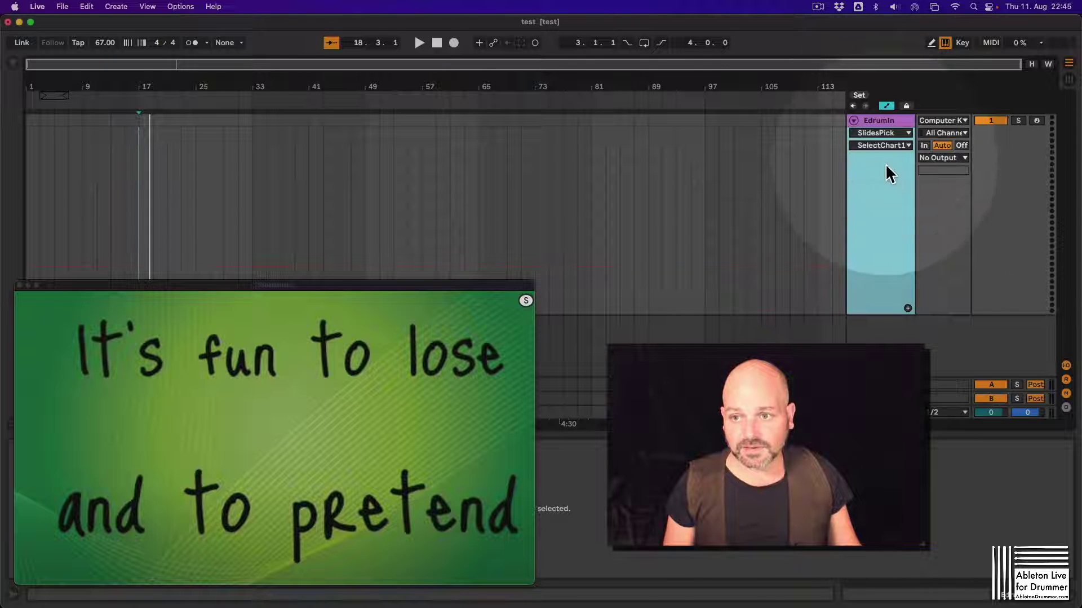
Add SelectChart1 automation breakpoints on the Edrumin track for SmellsLike1.png at bar 87 and SmellsLike2.png at bar 97
click(633, 311)
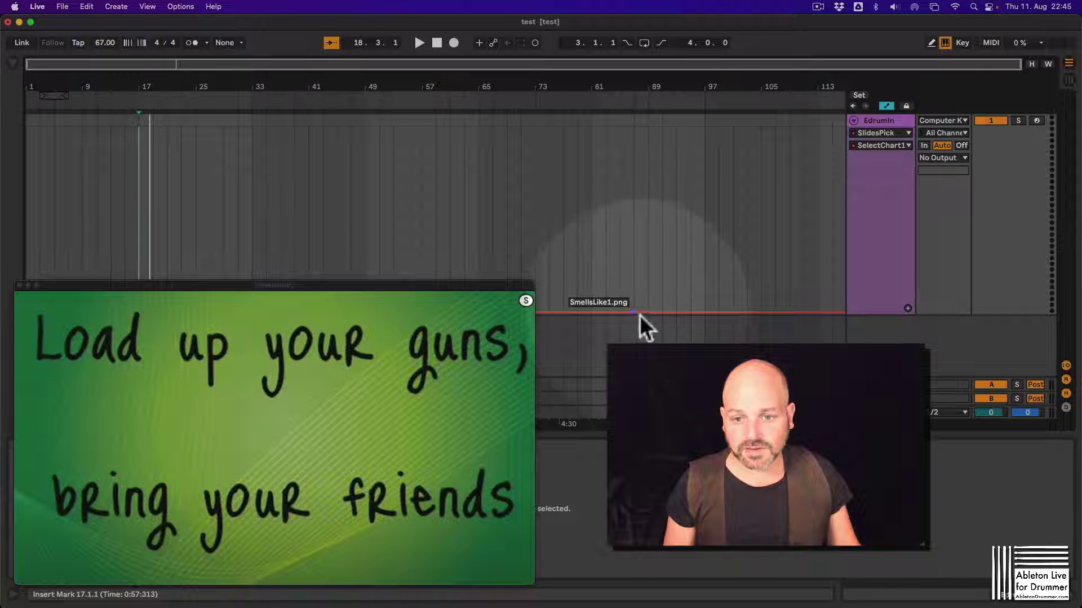
click(706, 311)
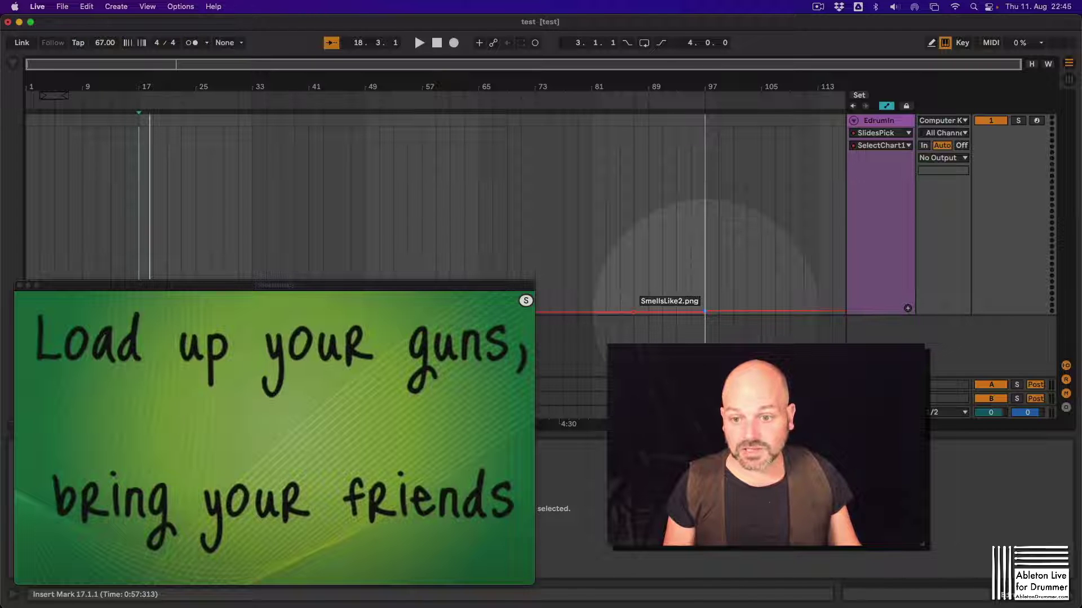
Raise the tempo to 224 BPM and play the arrangement from bar 87 across the slide change at bar 97
click(606, 276)
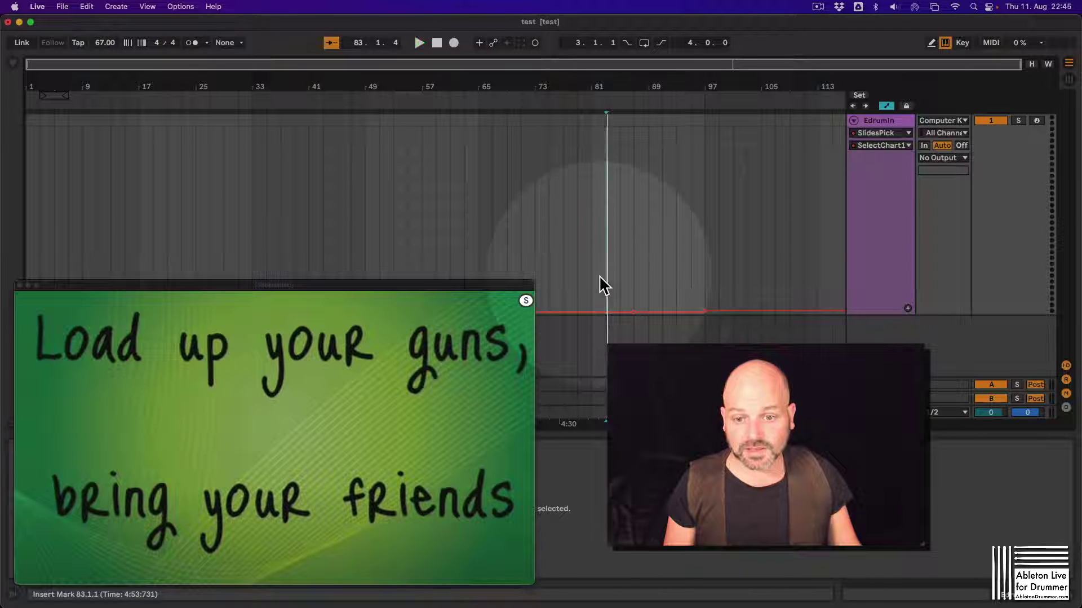
click(632, 278)
drag(681, 97, 665, 86)
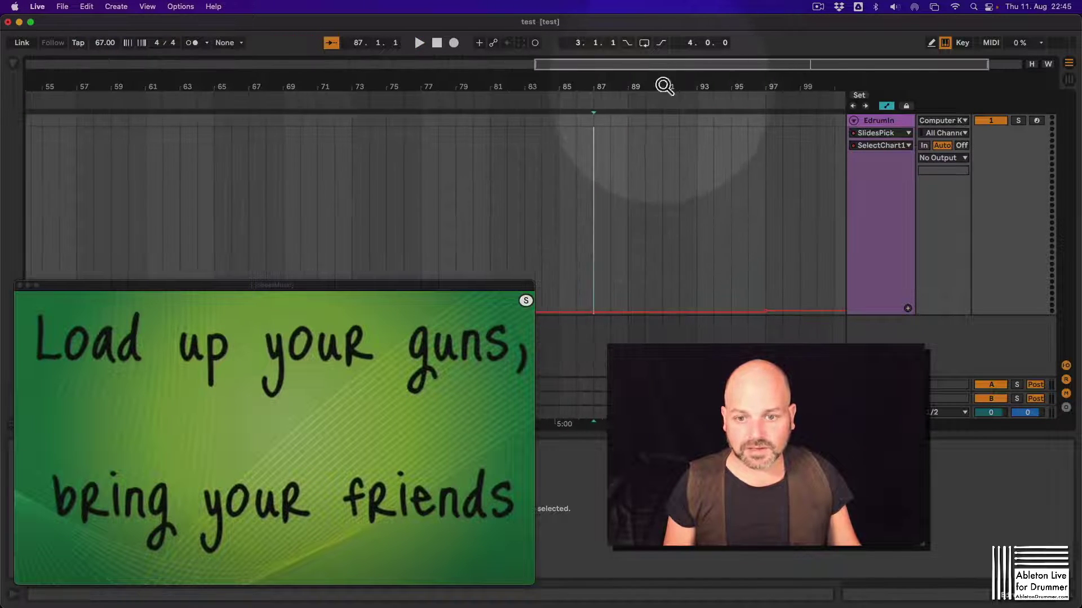
click(572, 109)
mouse_move(100, 45)
mouse_down()
mouse_move(100, 17)
mouse_move(102, 48)
mouse_up()
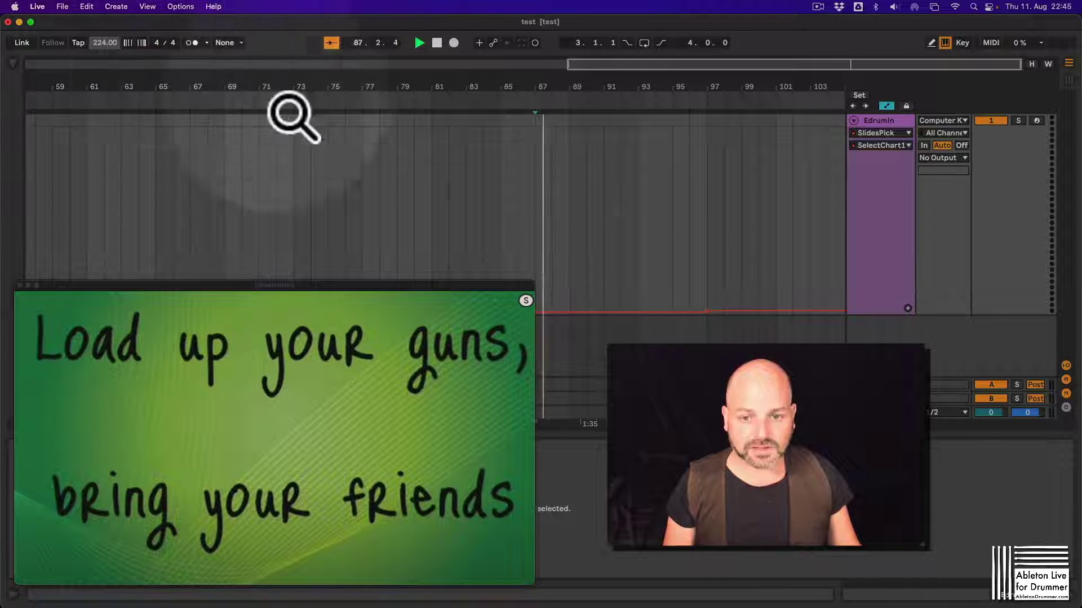
click(688, 111)
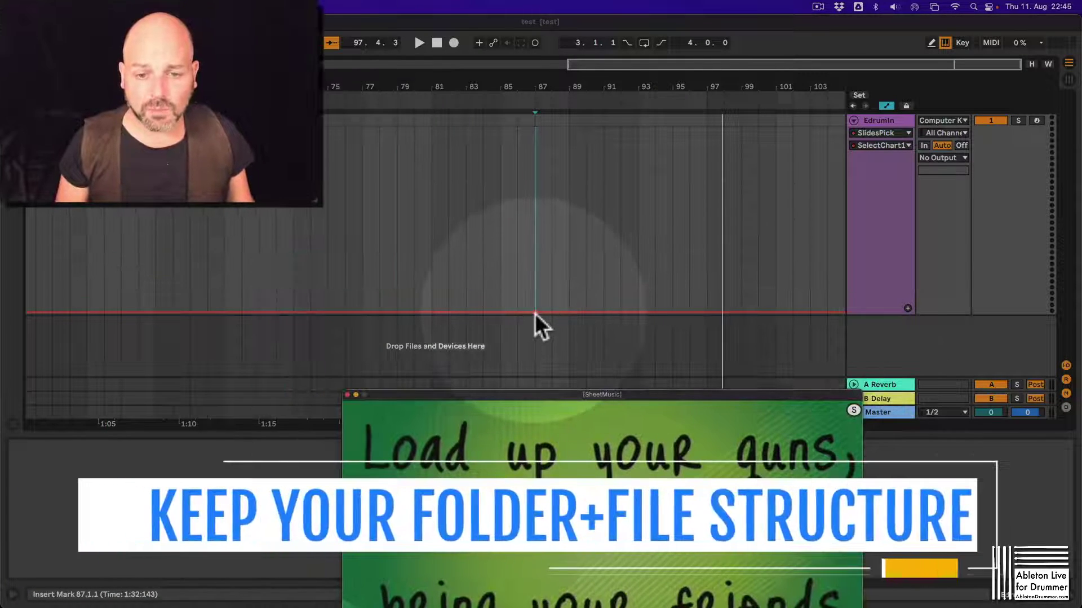
Show the Edrumin track's devices and select SmellsLike1.png in SlidesPick
click(535, 312)
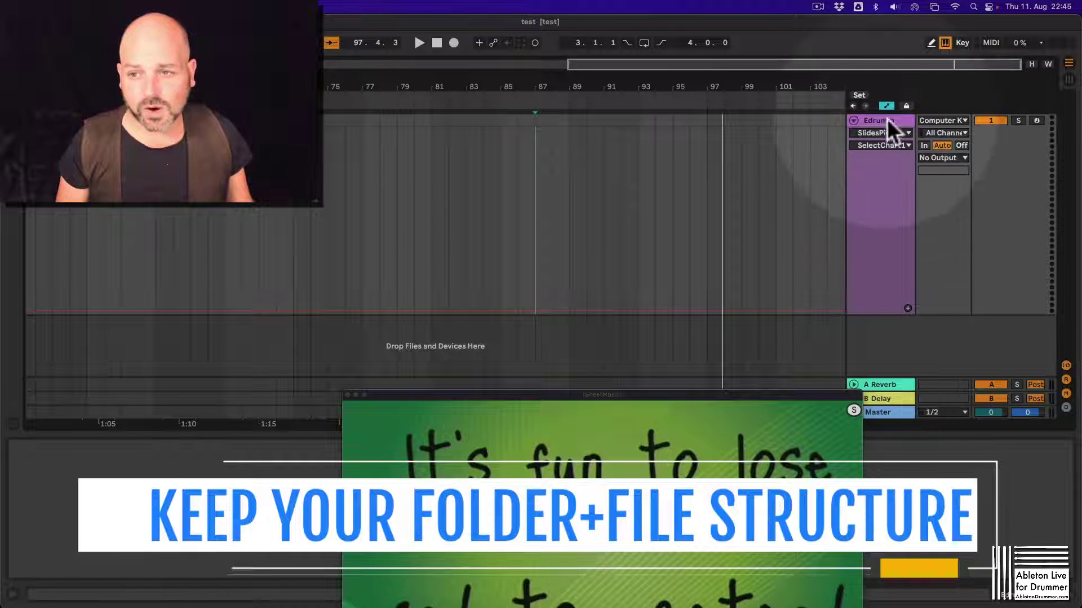
click(885, 121)
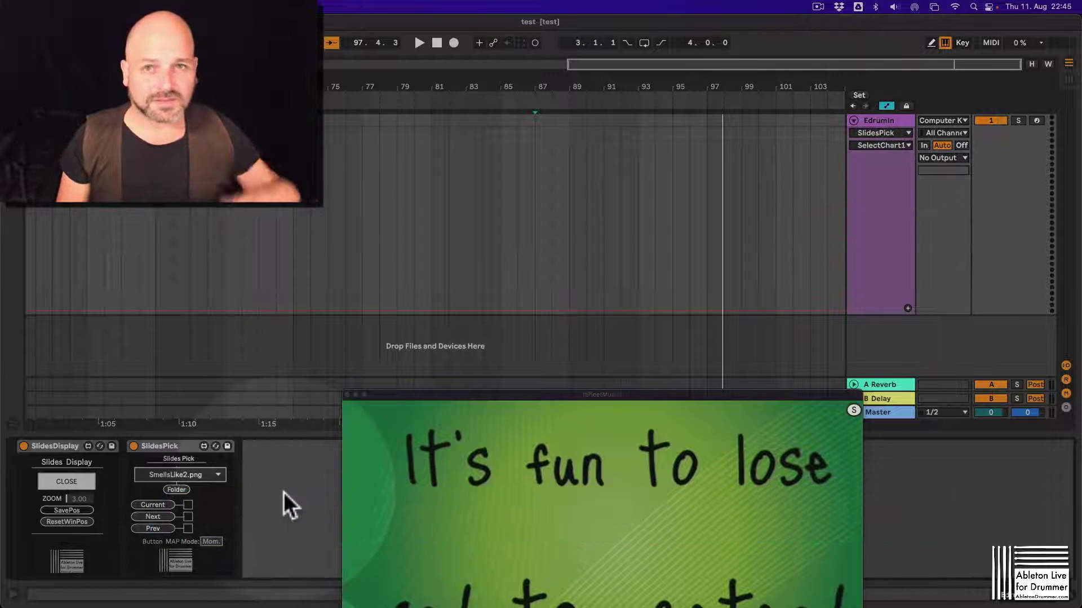
click(205, 475)
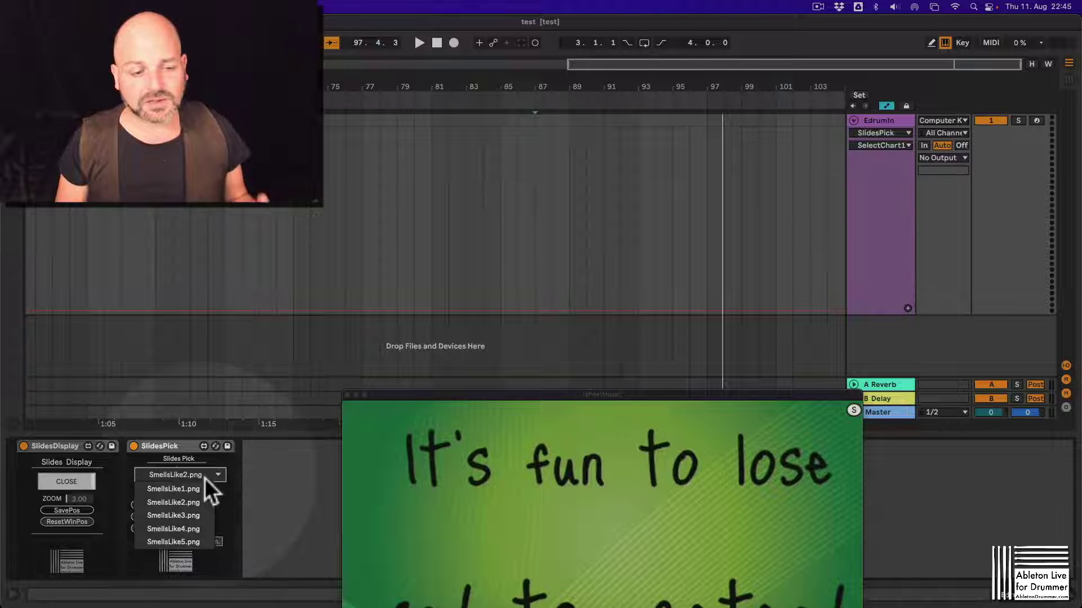
click(183, 489)
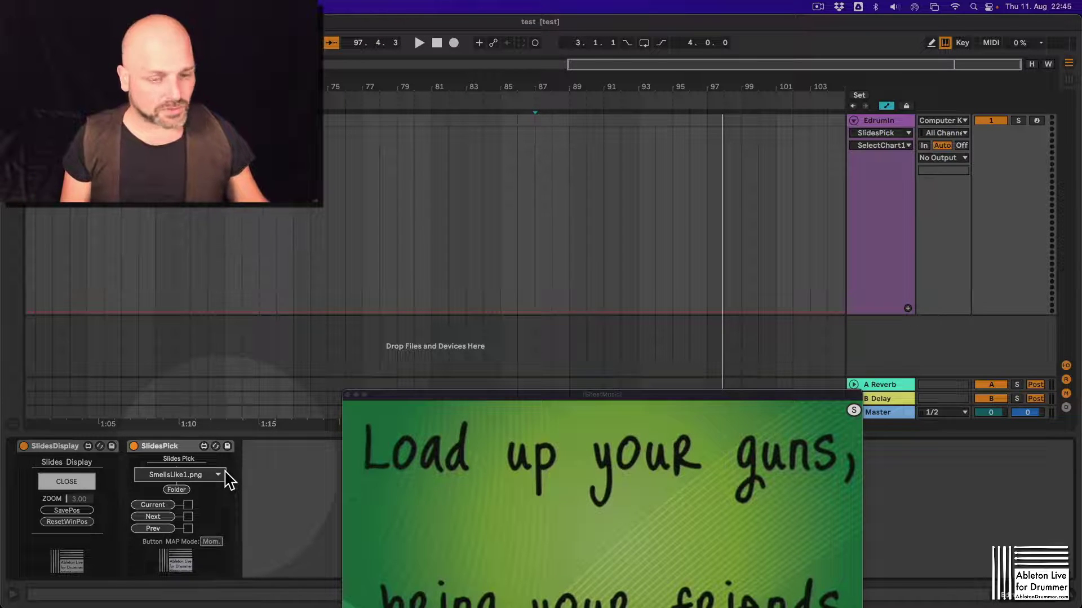
Switch to Finder, examine the SmellsLike image files in the Lyrics folder, and return to Ableton Live
key(super+Tab)
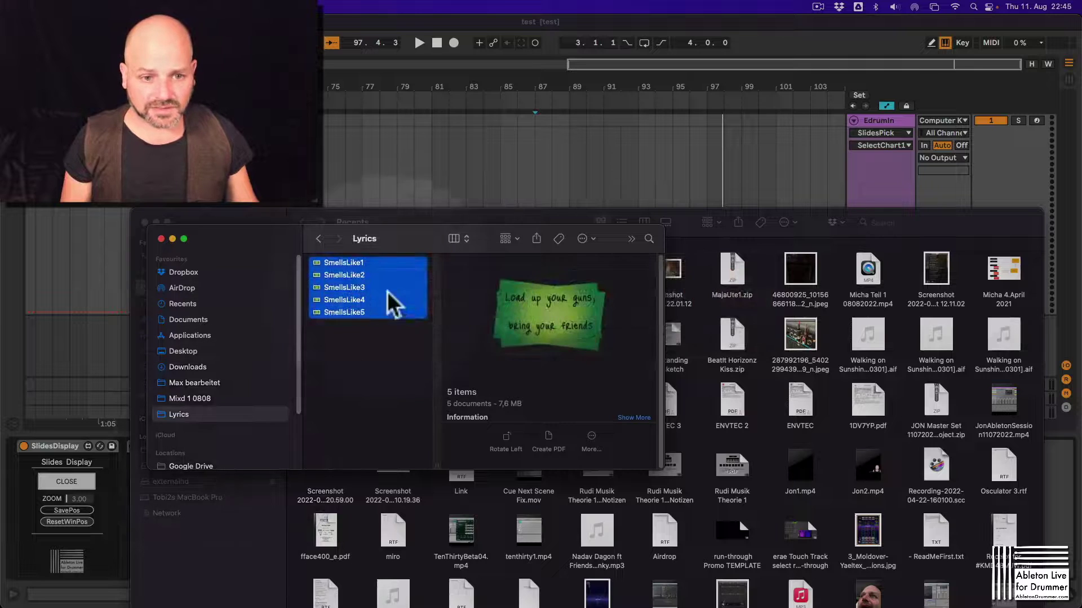
click(360, 345)
click(360, 299)
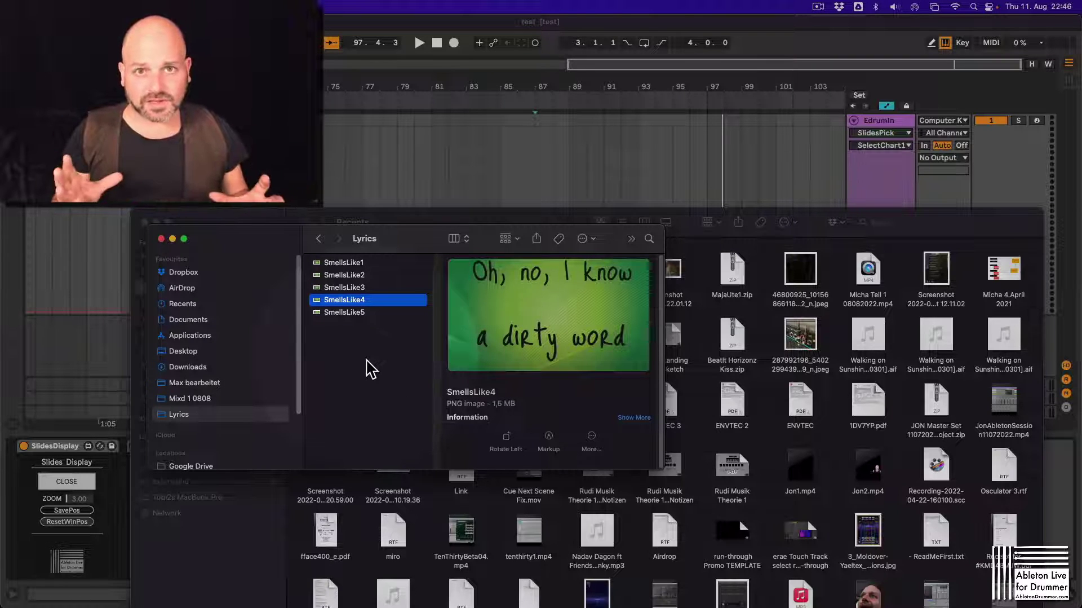
click(144, 222)
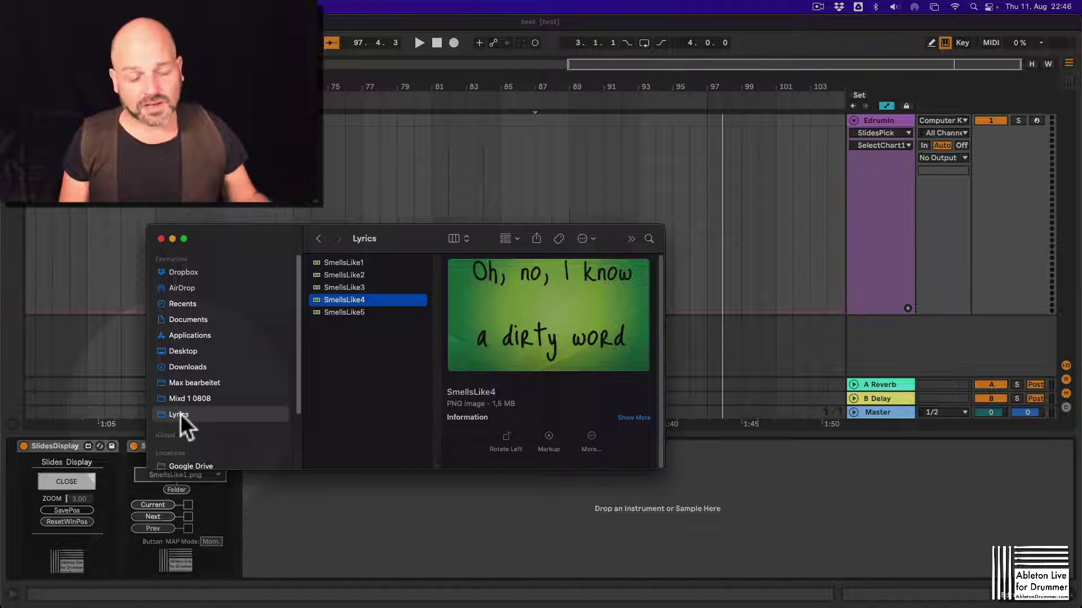
click(319, 542)
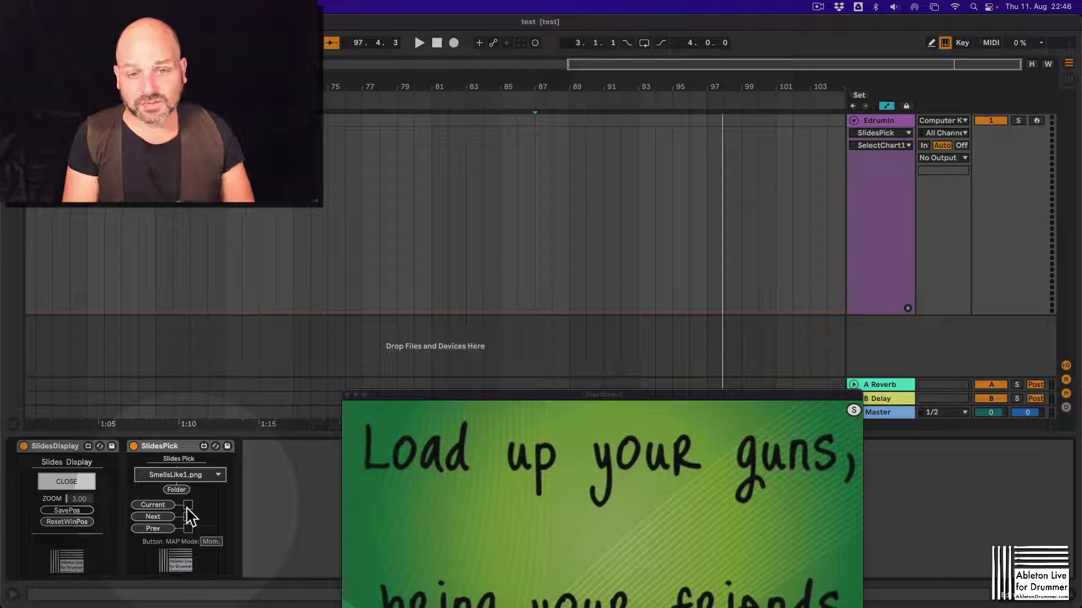
Close and reopen the SlidesDisplay slide window, placing it clear of the device area
click(349, 395)
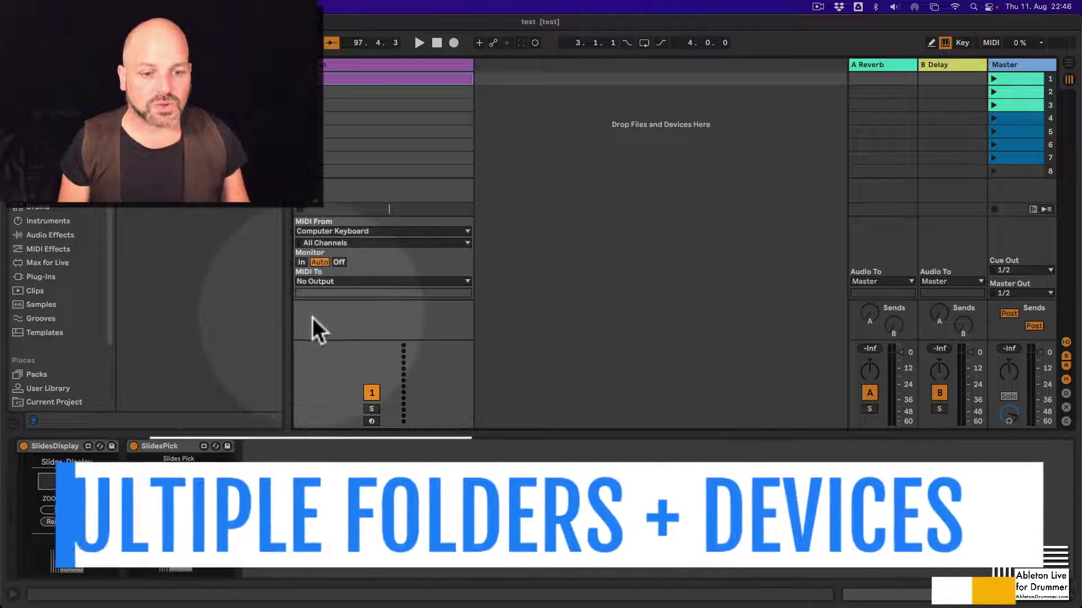
click(175, 445)
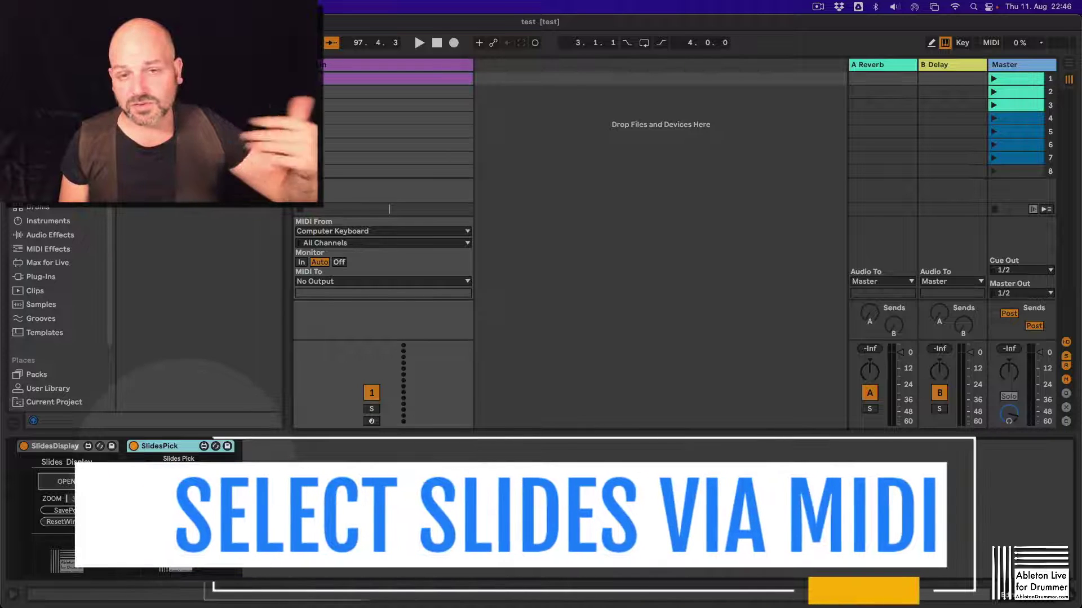
click(62, 478)
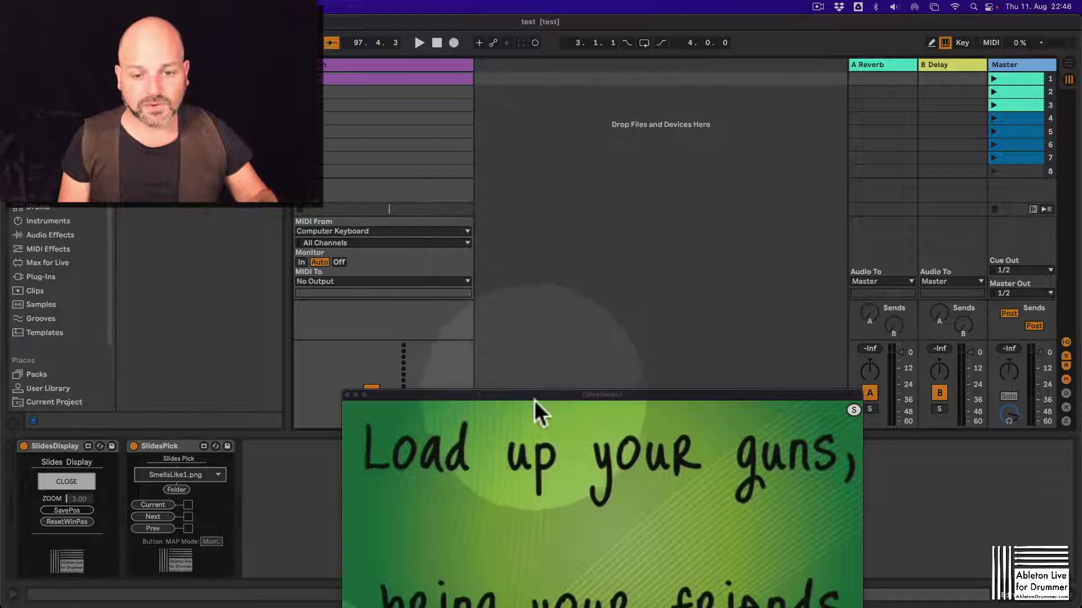
drag(543, 394, 654, 82)
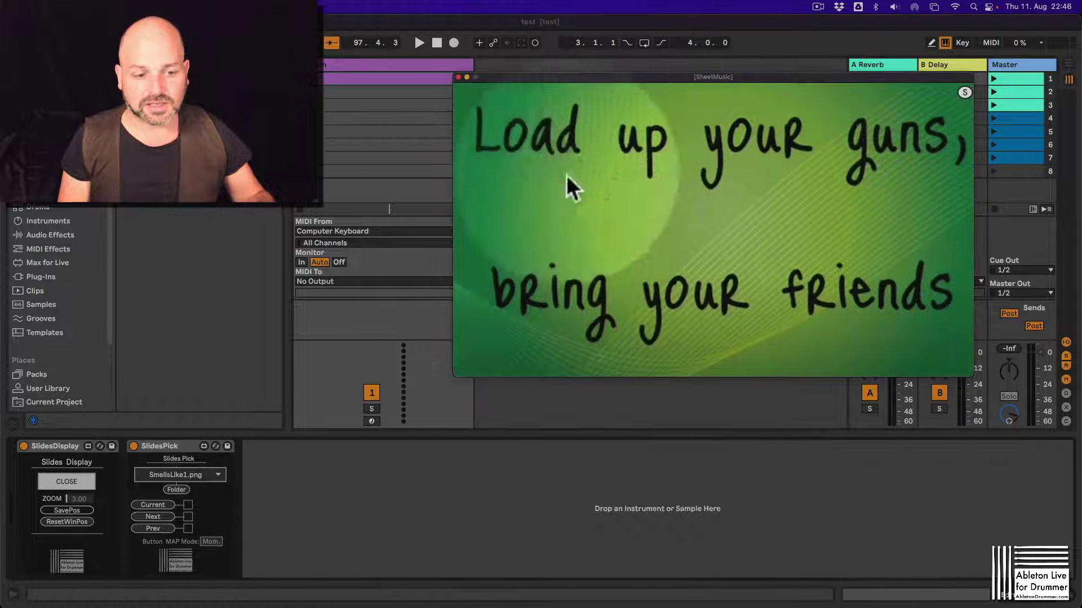
Advance SlidesPick to the next slide, SmellsLike2.png
click(168, 477)
click(225, 515)
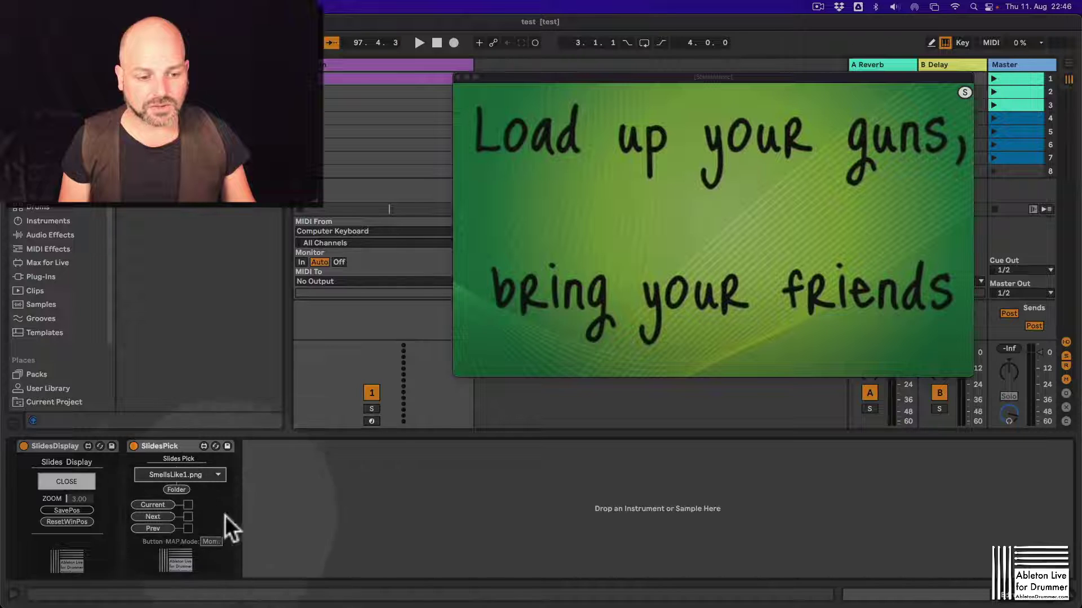
click(162, 516)
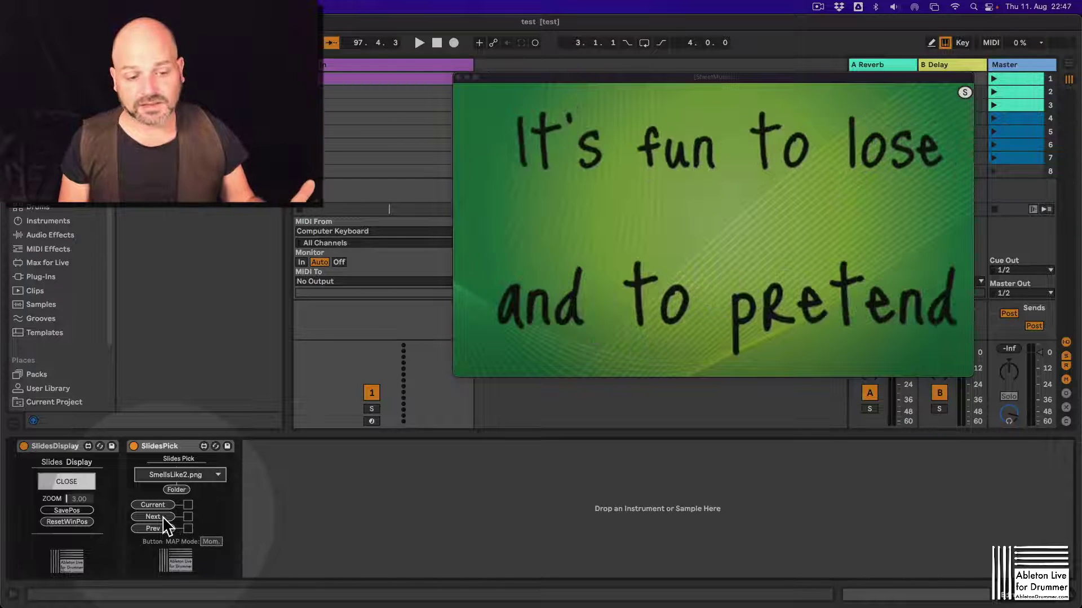
Examine the key mapping assignment of SlidesPick's Next control
key(super+k)
click(162, 515)
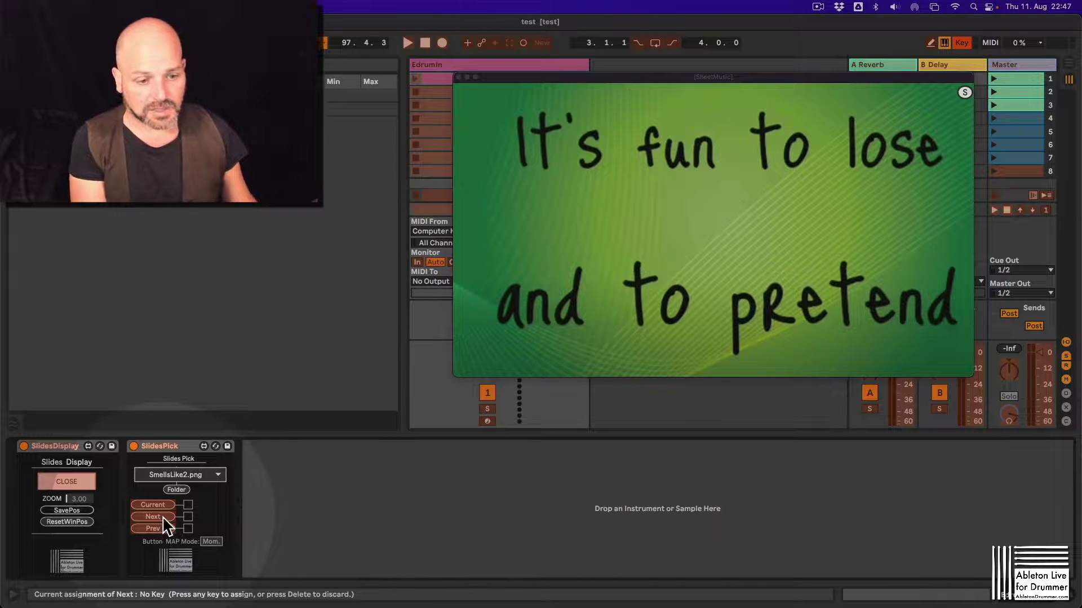
key(super+k)
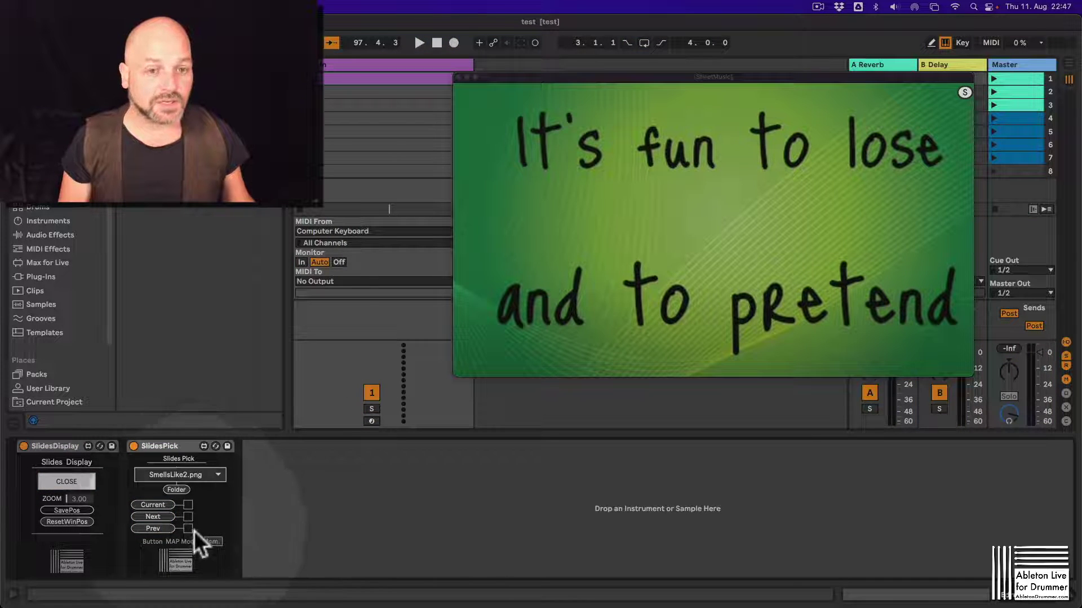
Map SlidesPick's Next control to MIDI note D-2 and, with the Edrumin track armed, play the note to advance to SmellsLike5.png
click(187, 516)
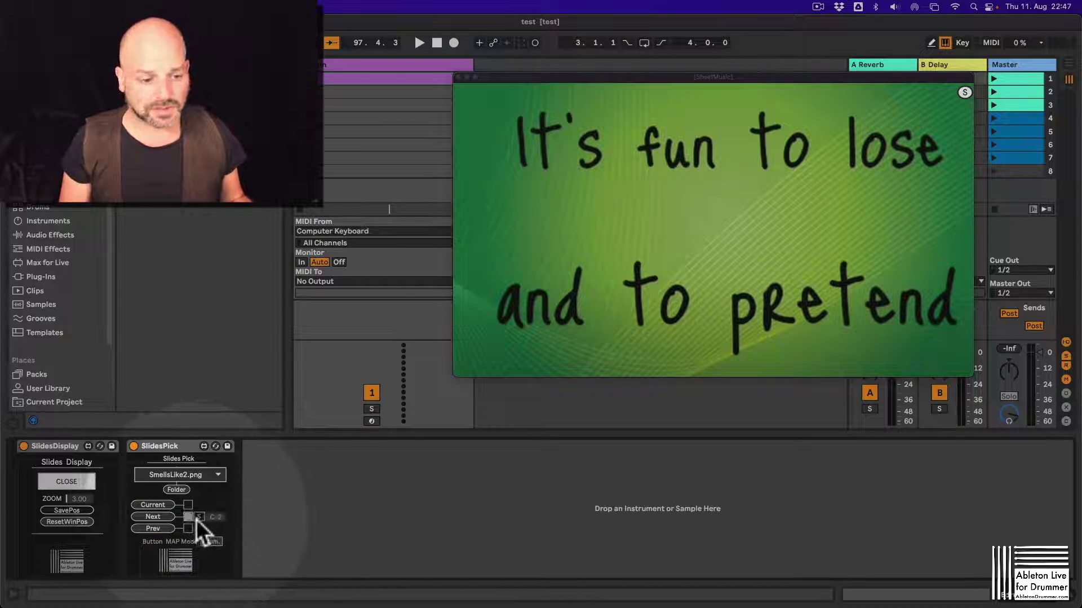
click(372, 420)
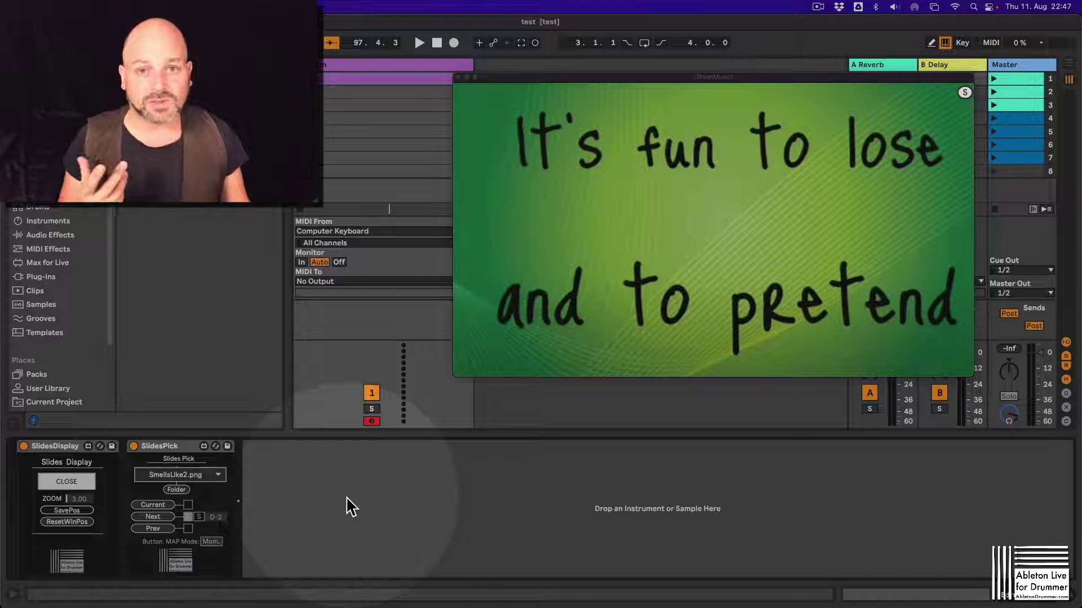
key(s)
key(s)
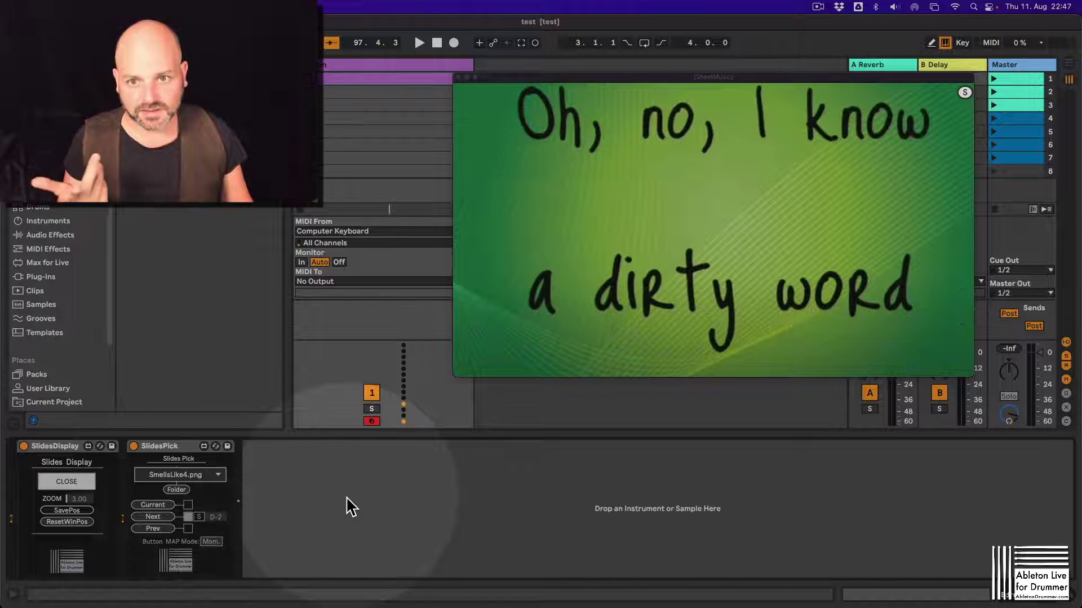
key(s)
key(s)
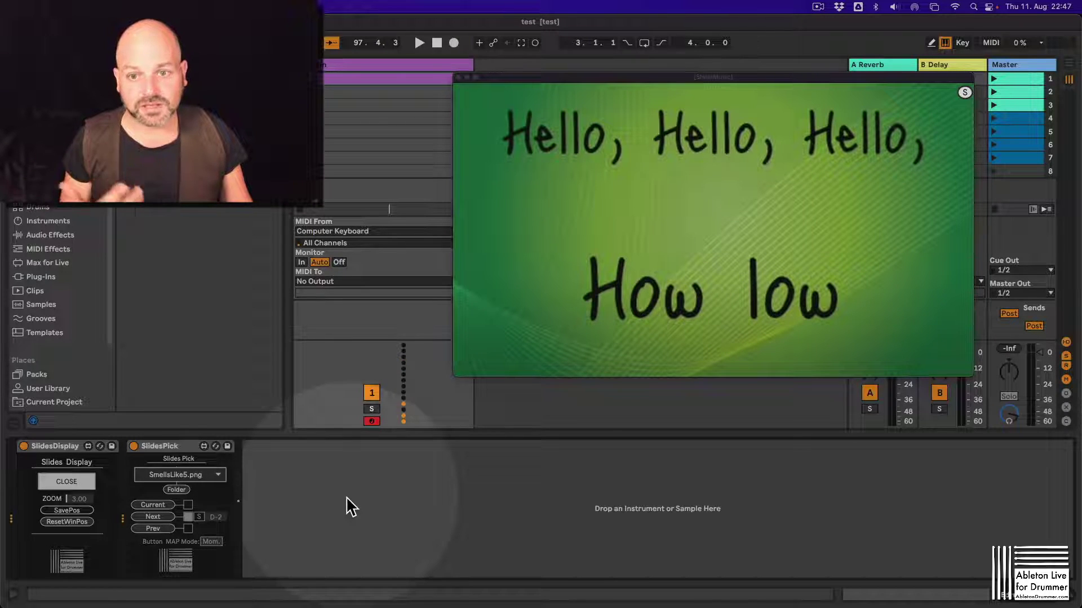
Go back three slides in SlidesPick to SmellsLike2.png
click(151, 528)
click(150, 527)
click(150, 528)
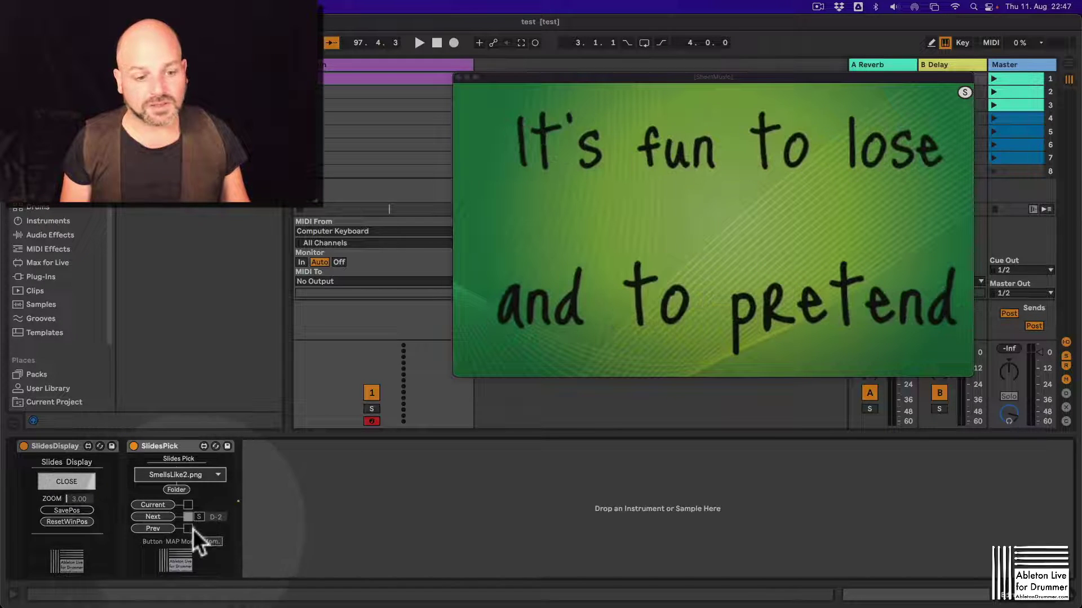
Try mapping SlidesPick's Prev control to MIDI note C♯-2, and switch off the Next and Prev note mappings
click(188, 527)
key(w)
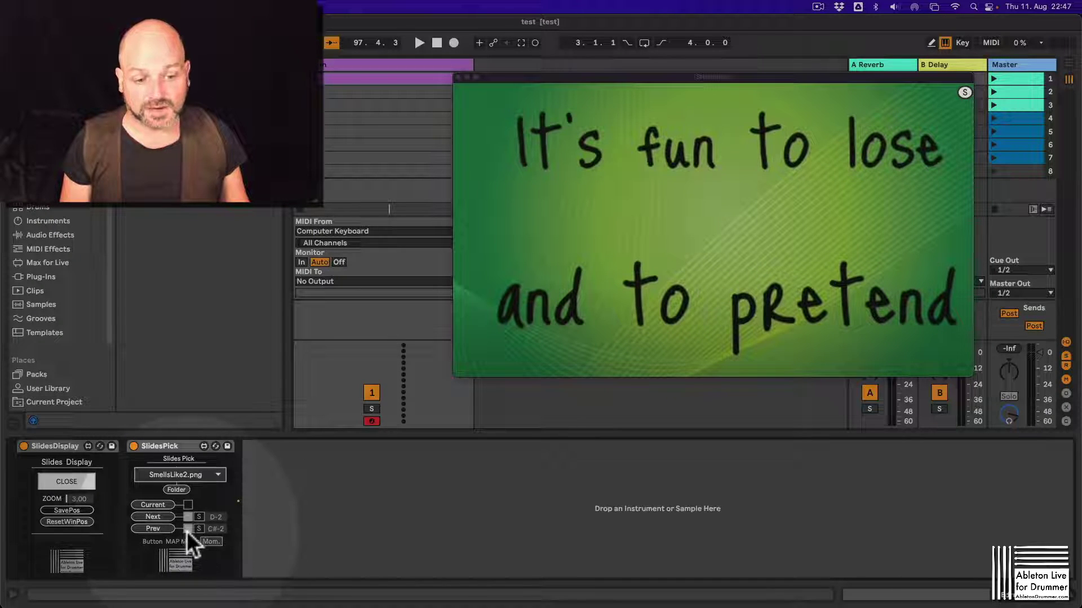
key(super+m)
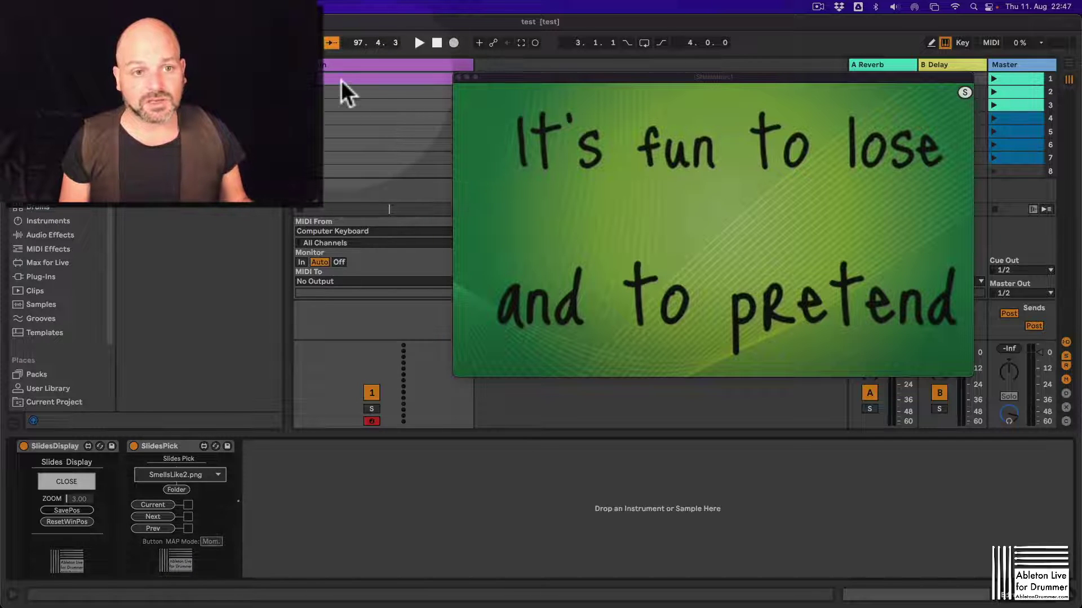
Examine the SlidesPick envelope choices in the first Edrumin clip and the slide list in the SlidesPick device
click(340, 80)
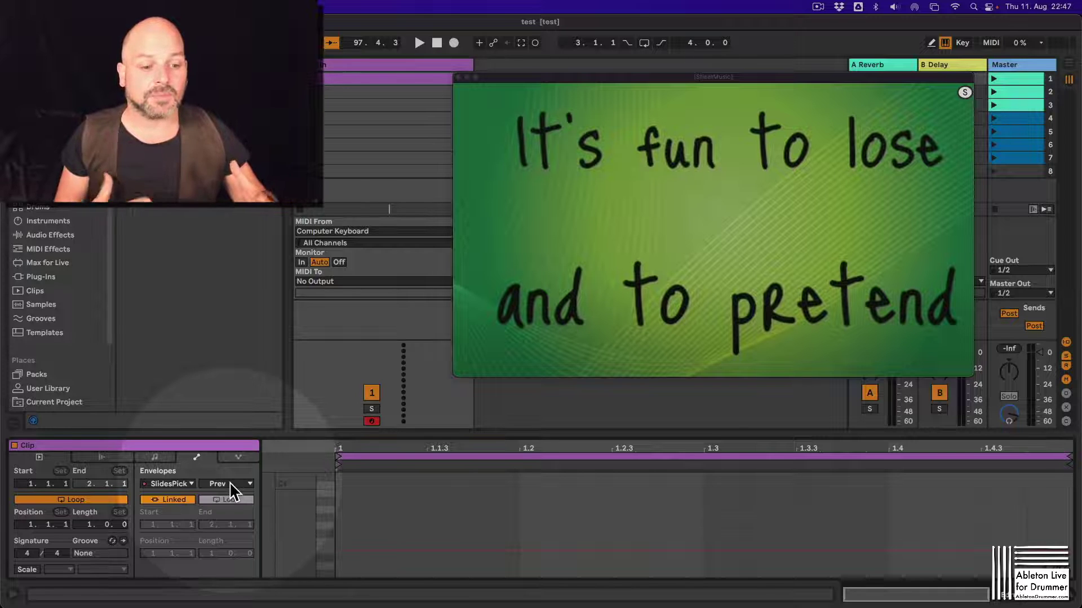
click(361, 65)
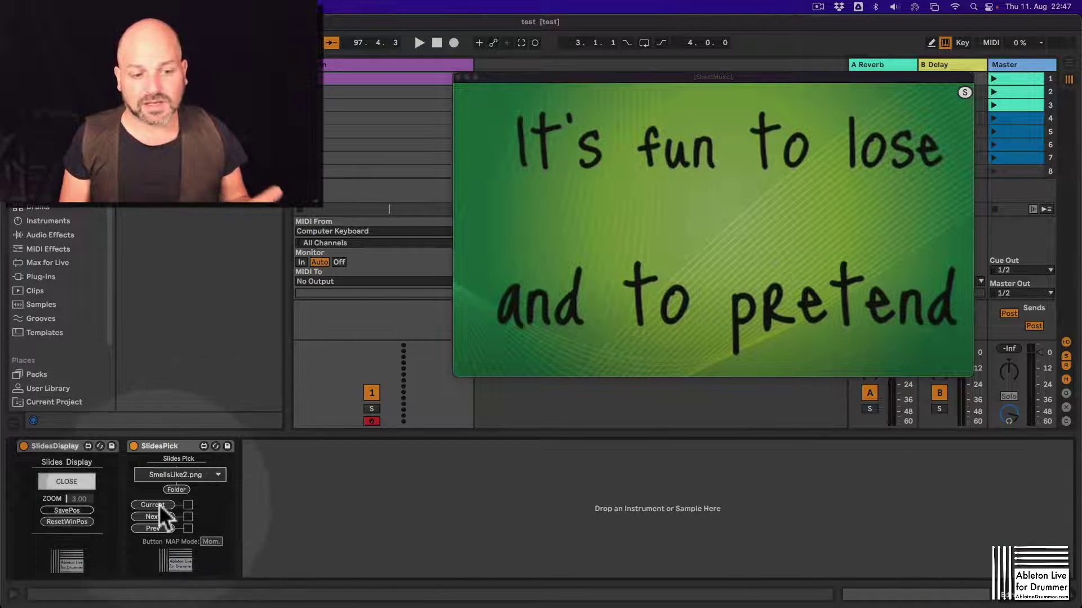
click(200, 474)
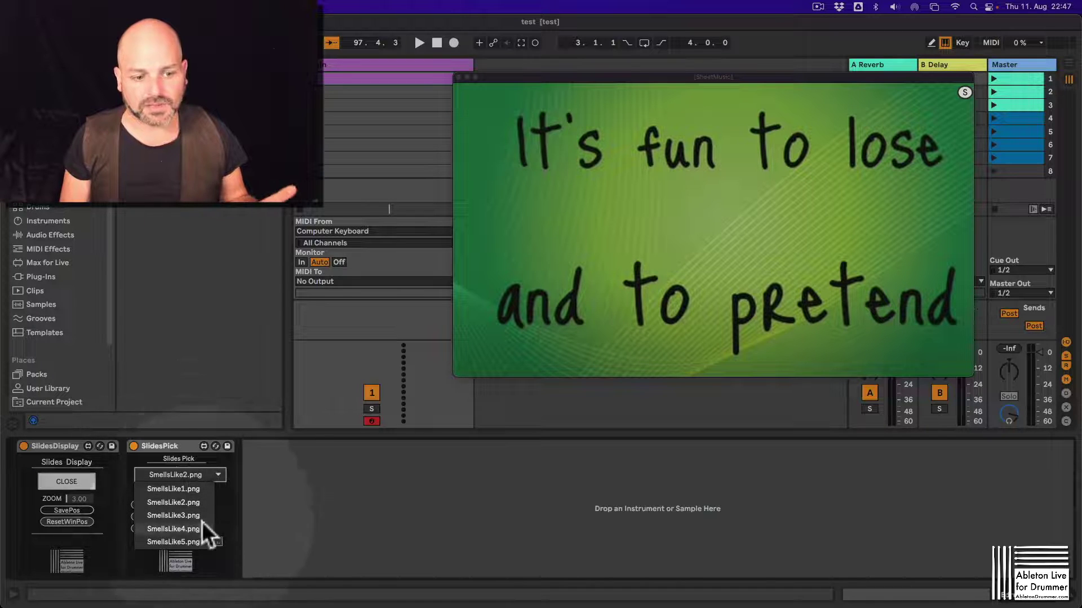
click(202, 476)
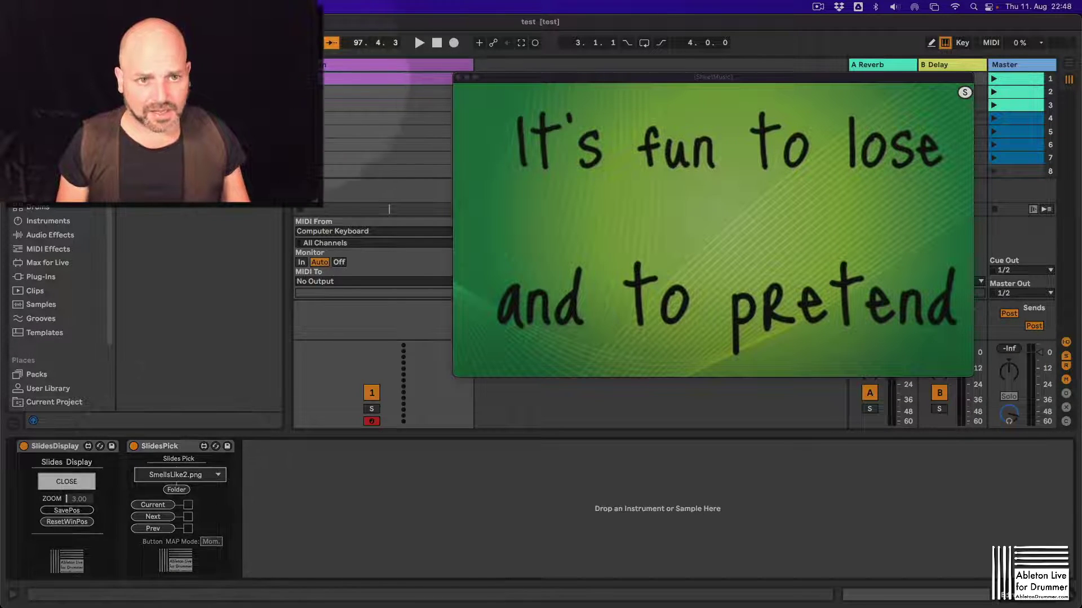
Switch SlidesPick off and back on, and select SmellsLike1.png as its slide
click(134, 446)
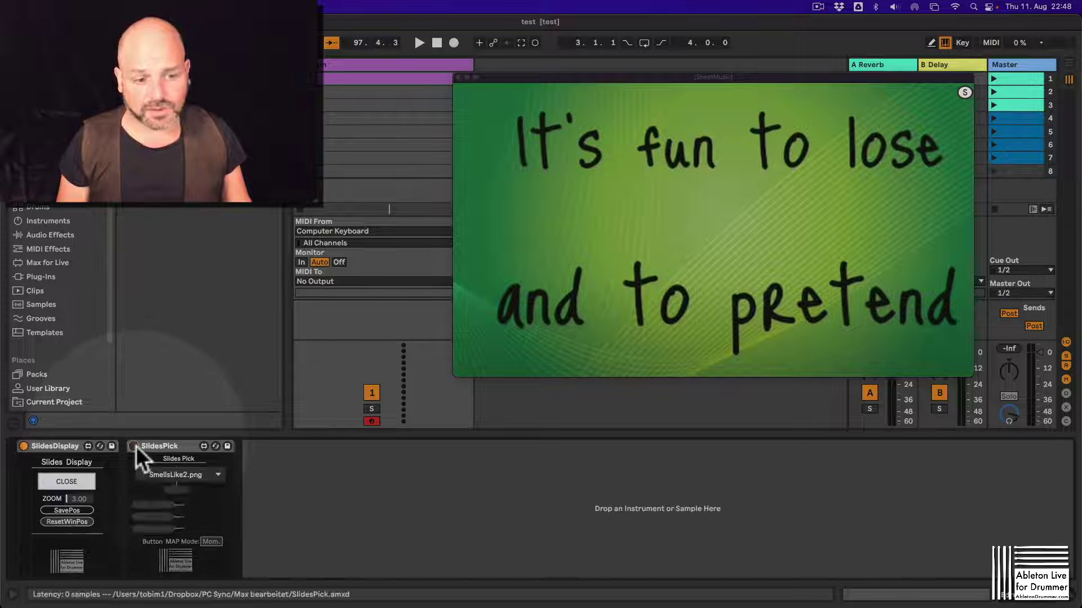
click(134, 445)
click(184, 473)
click(181, 489)
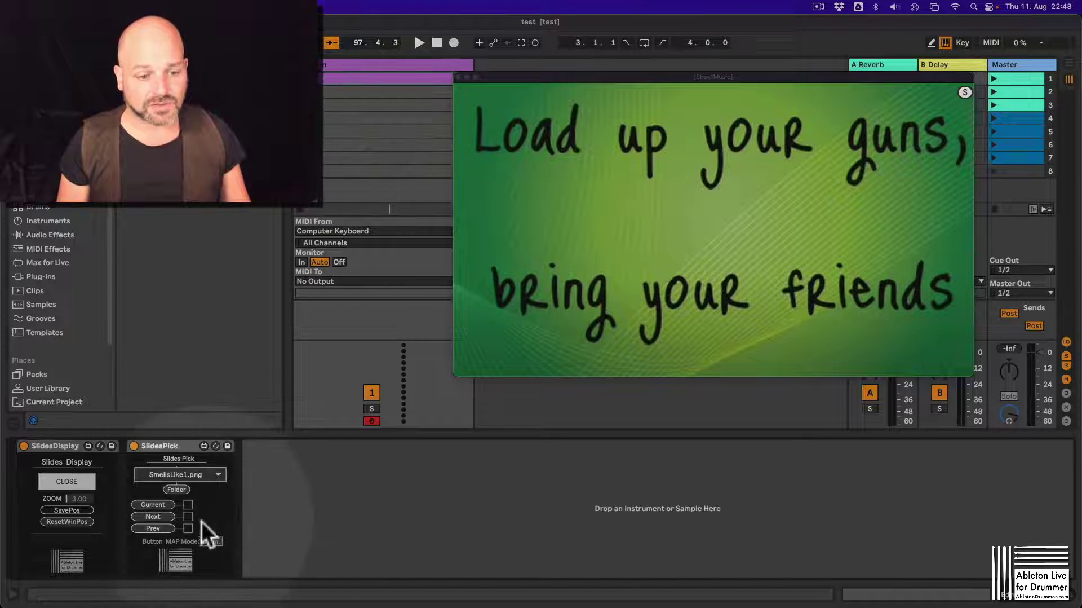
Map SlidesPick's Current control to MIDI note C-2 and add a C-2 note at 1.1.2 in the first Edrumin clip
click(188, 505)
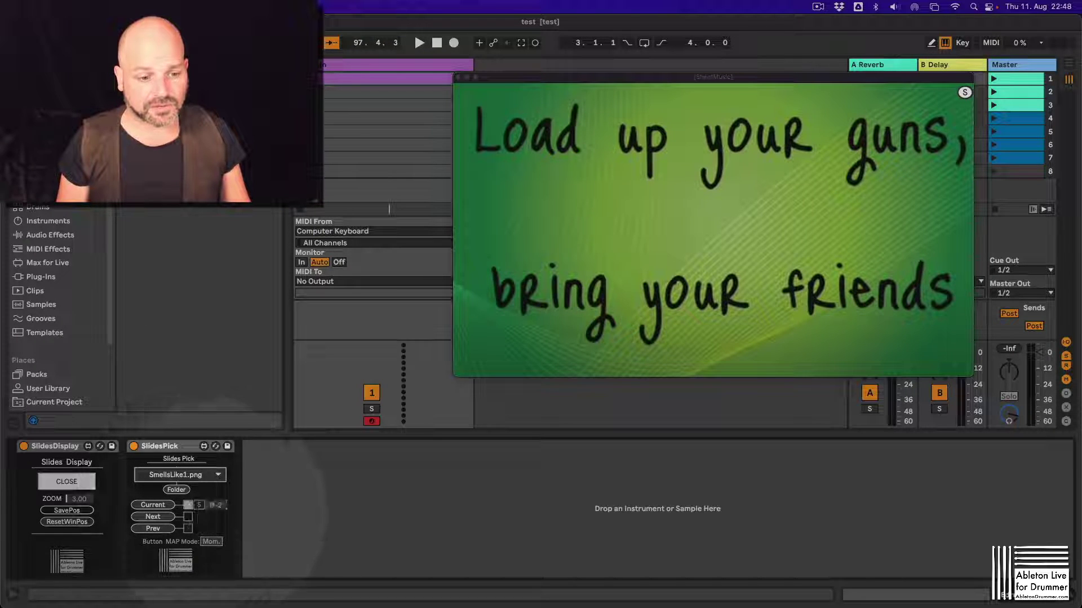
click(342, 79)
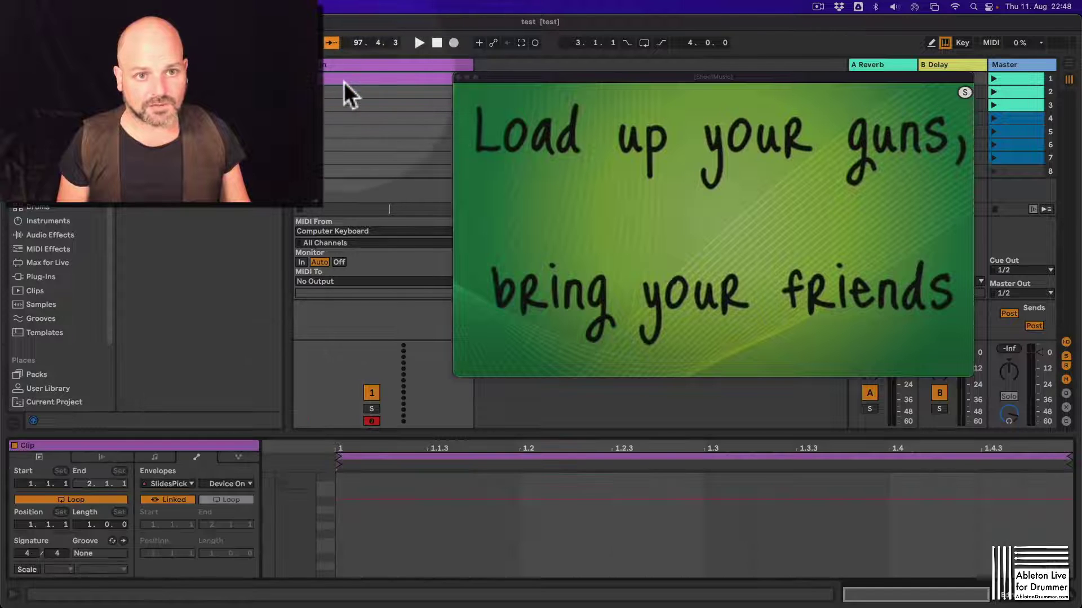
click(153, 457)
click(194, 455)
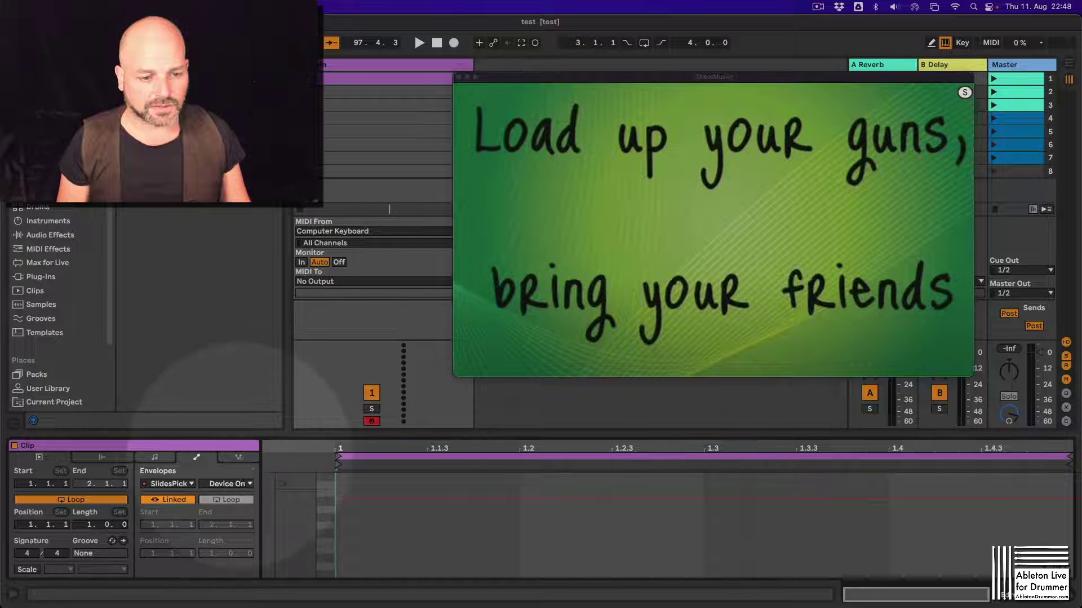
click(155, 456)
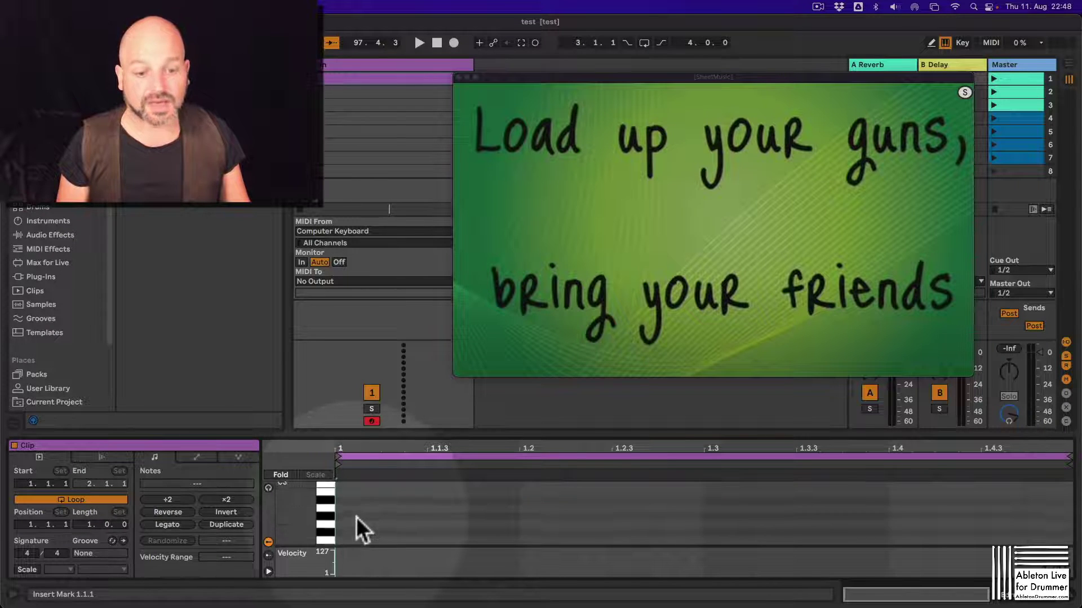
scroll(356, 516, down, 10)
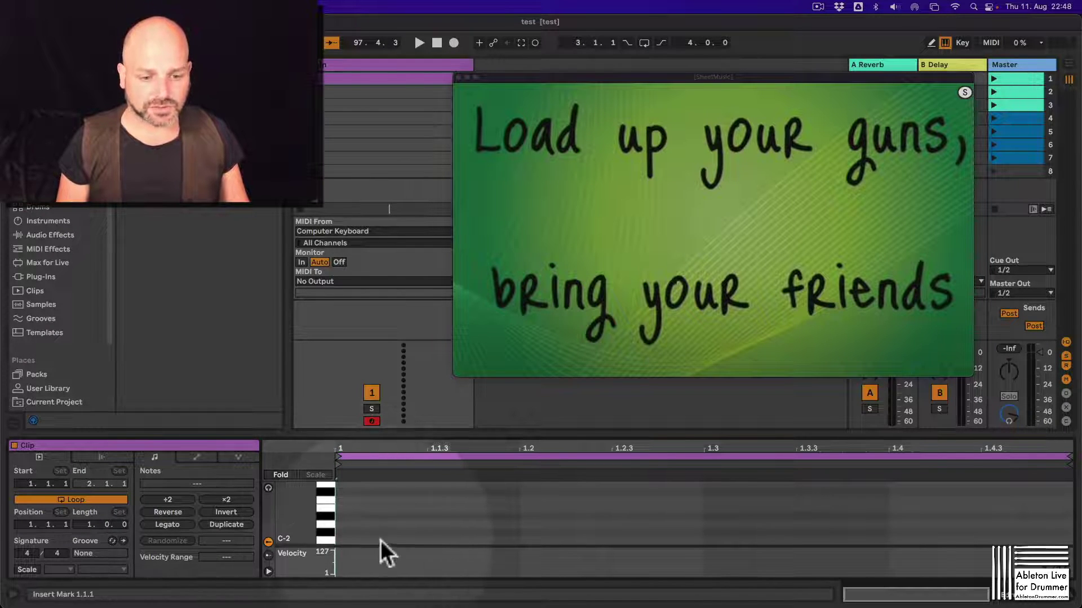
double_click(412, 539)
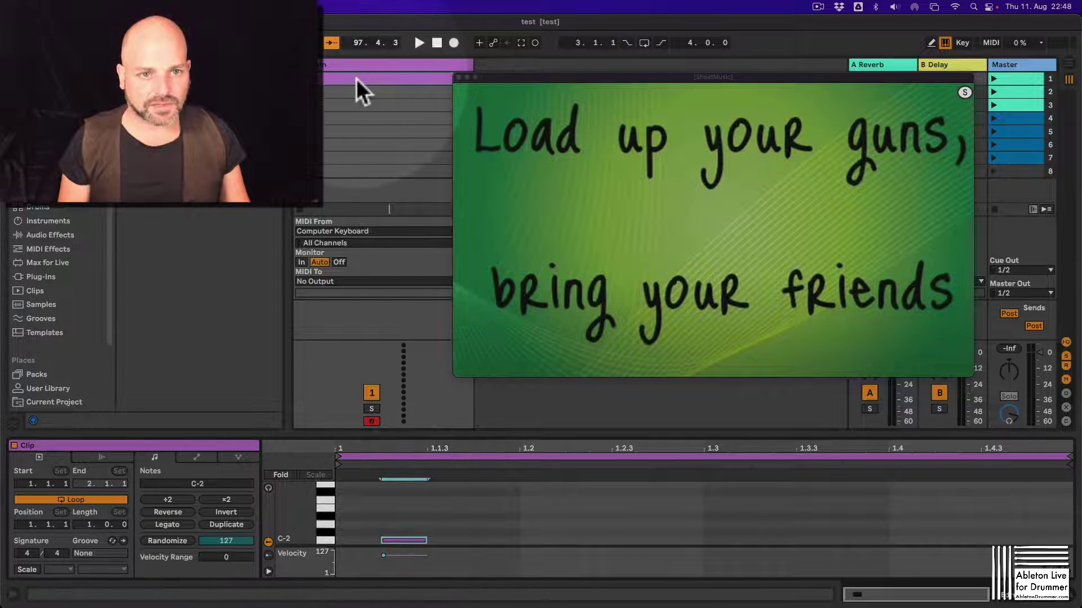
Show the Edrumin track's devices and map SlidesPick's Next control to MIDI note C♯-2
click(209, 458)
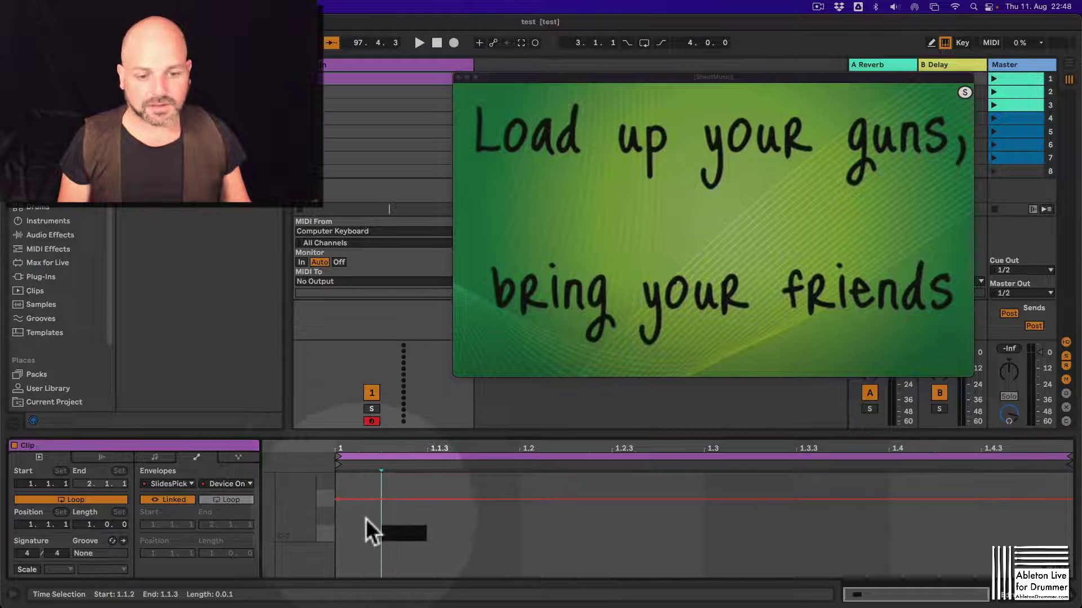
click(400, 63)
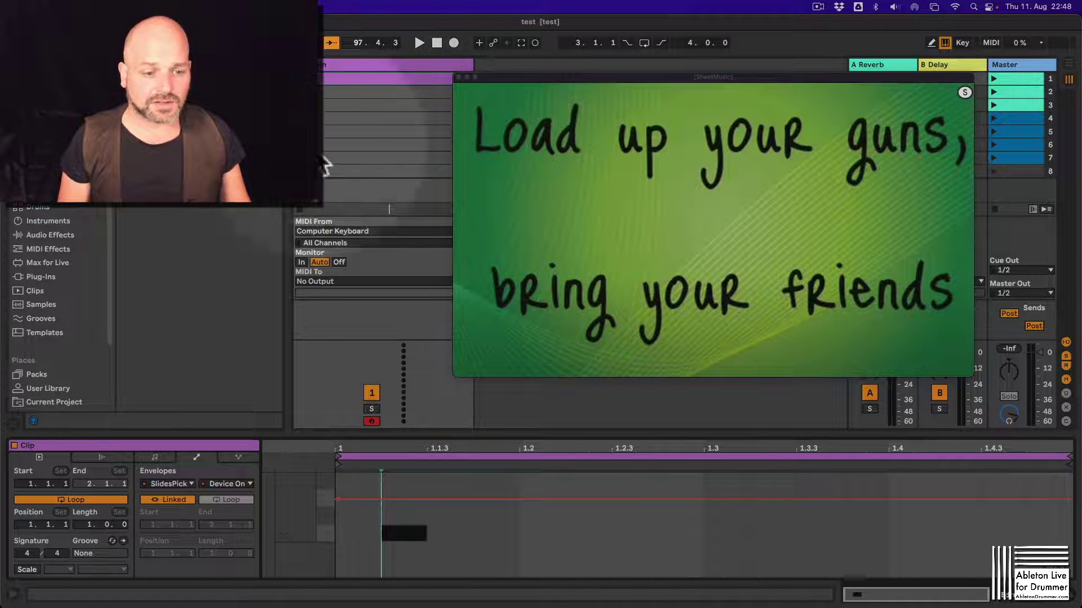
double_click(364, 66)
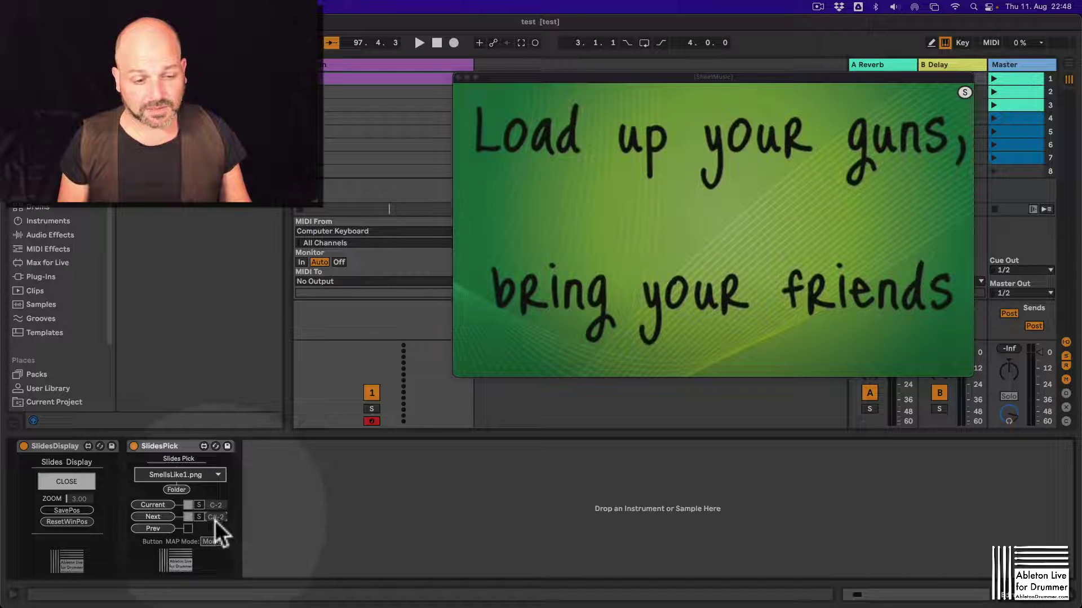
Add C♯-2 notes at 1.2.1, 1.3.1 and 1.4.1 in the first Edrumin clip
double_click(373, 75)
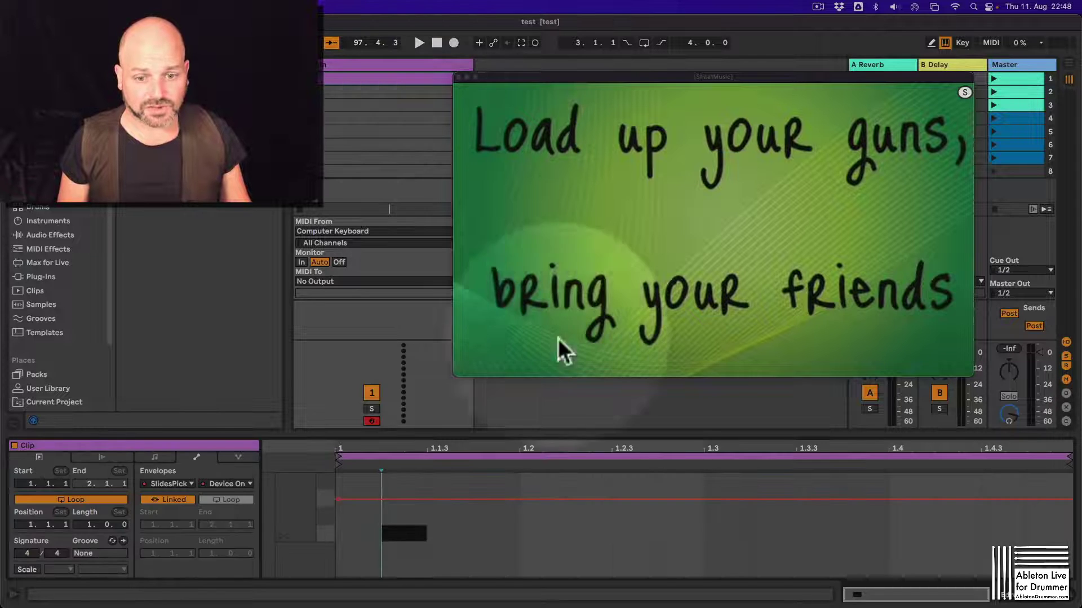
click(157, 456)
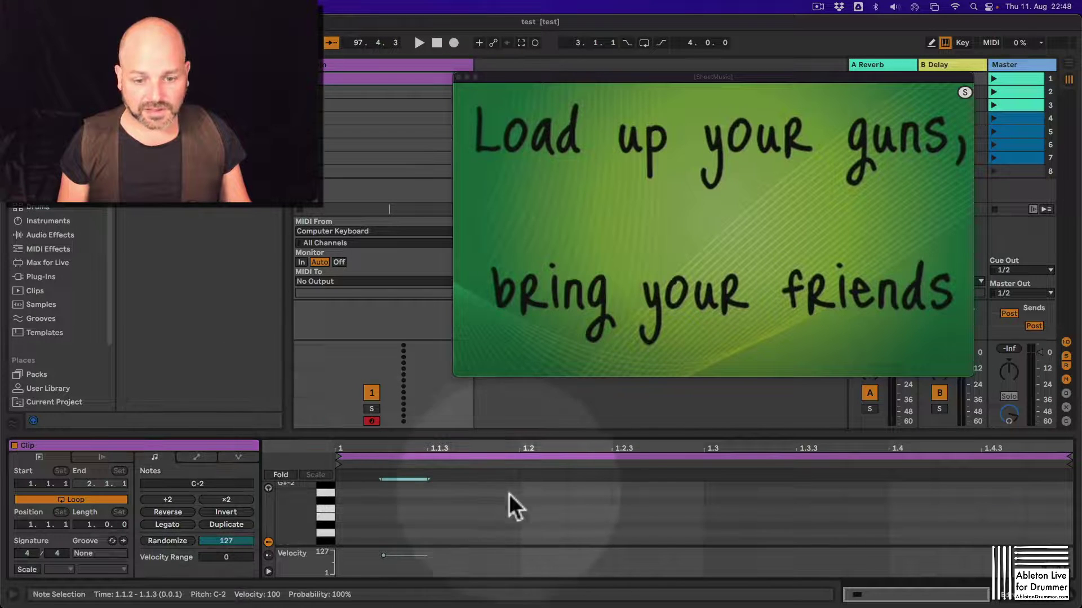
double_click(556, 532)
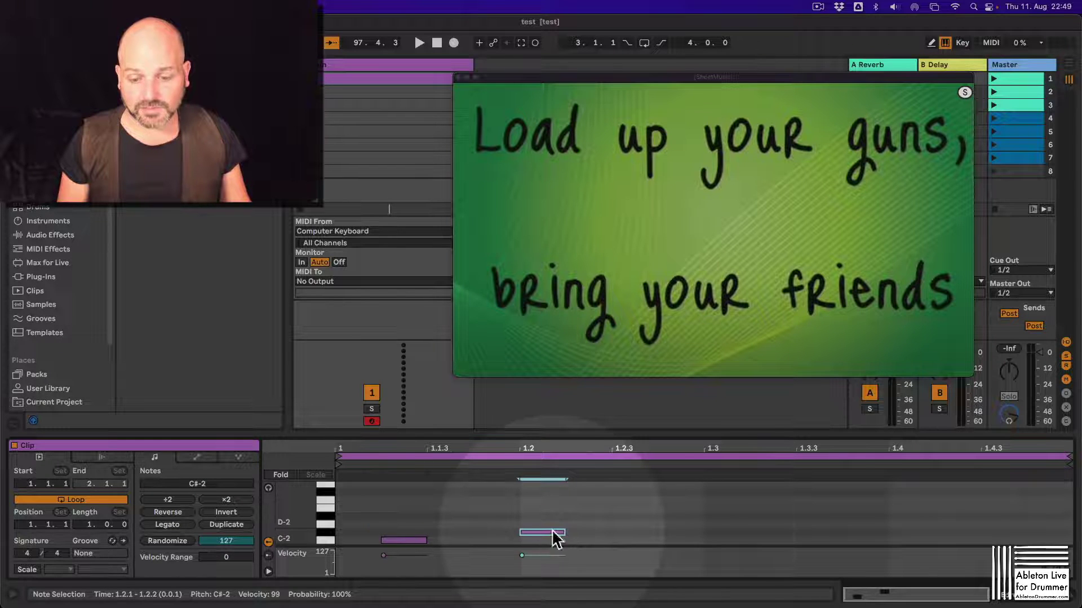
double_click(731, 533)
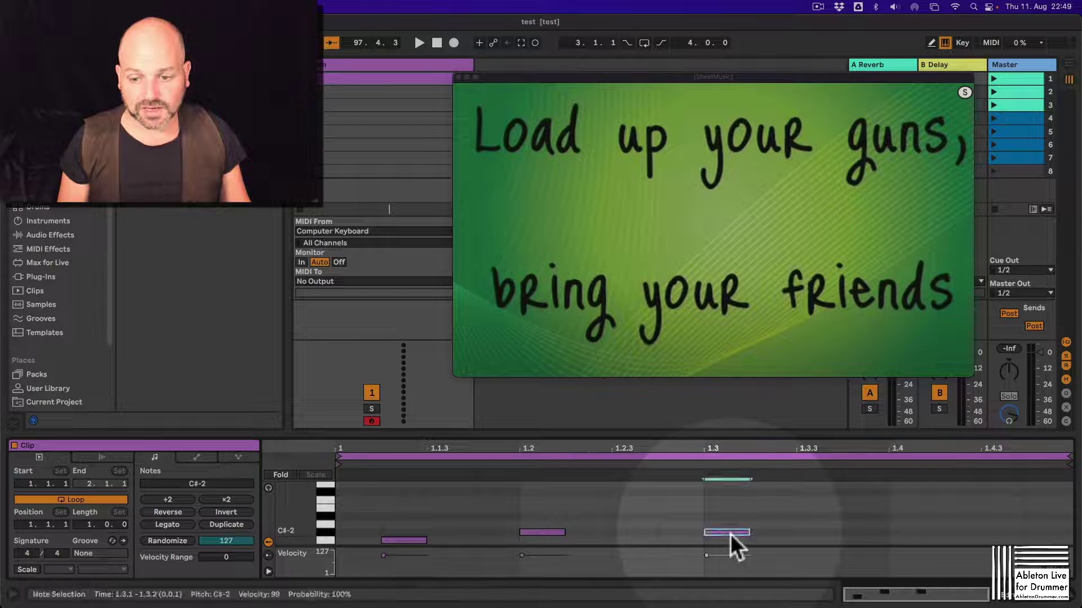
double_click(913, 532)
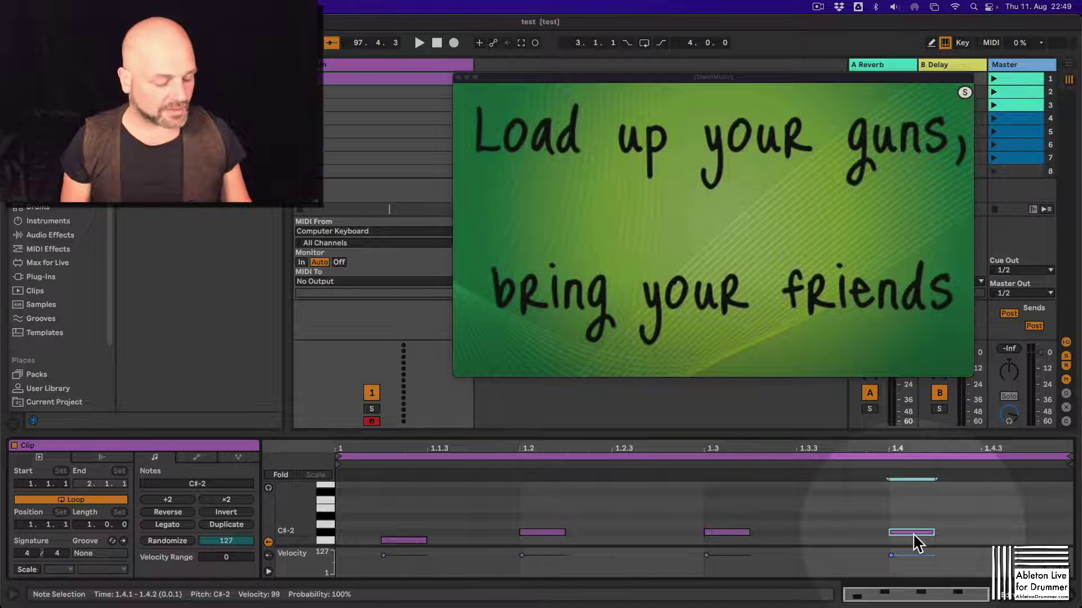
Rename the first Edrumin clip Smells Like Teen Spirit and move the slide window clear of the mixer
click(353, 82)
key(super+s)
text(Fills L)
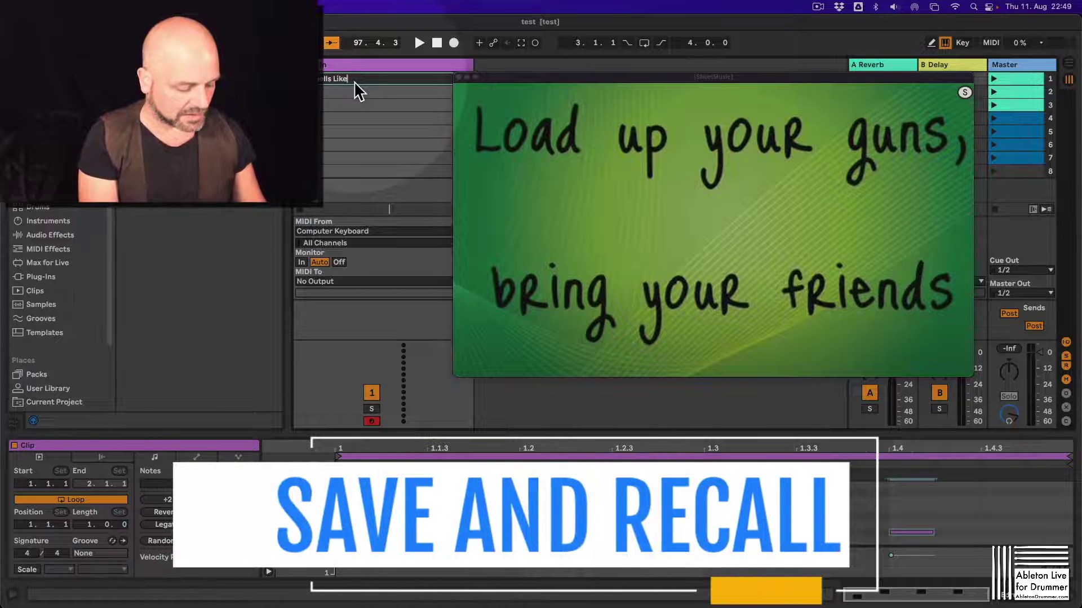
text(ike Teen Spiri)
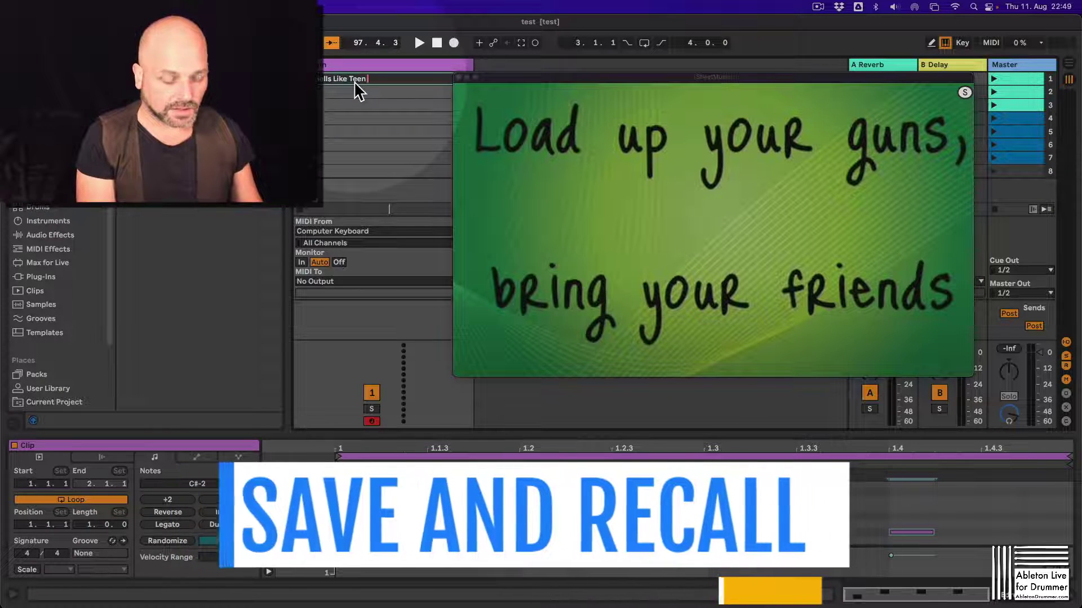
text(t)
key(Return)
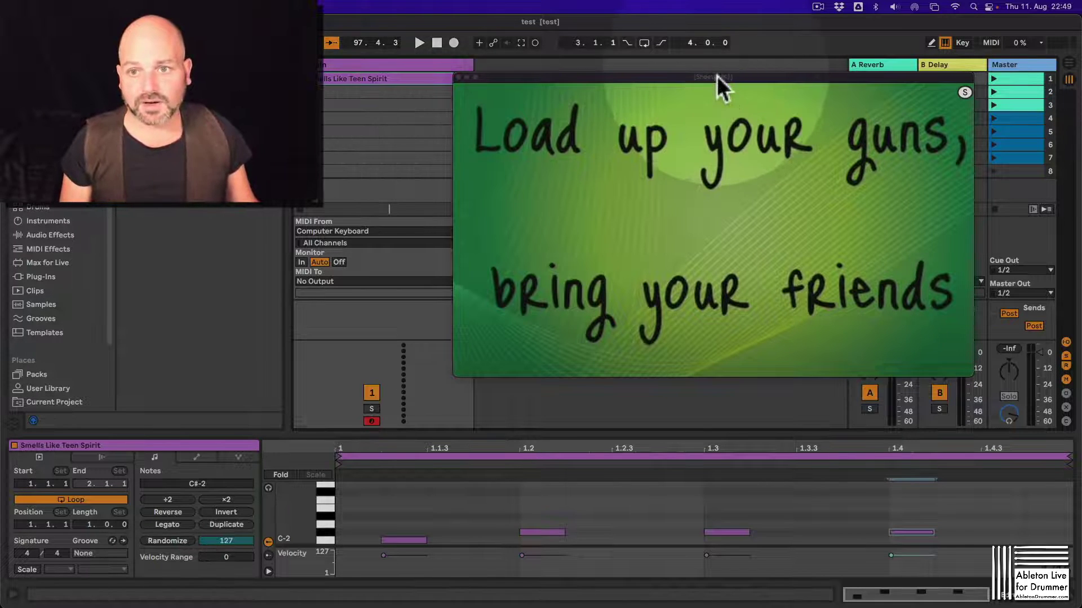
drag(717, 77, 821, 19)
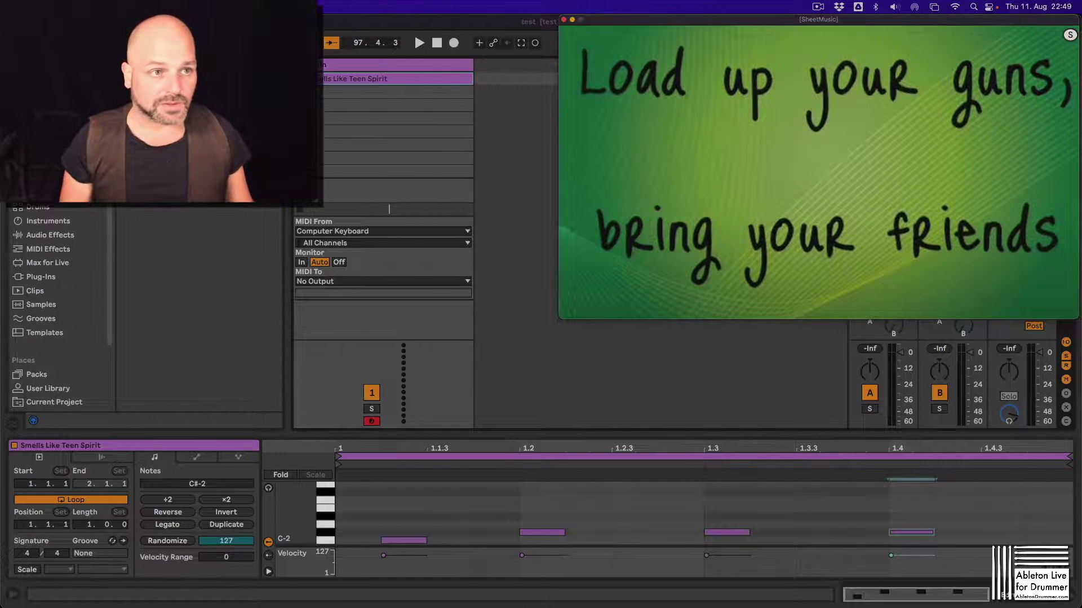
Reload the test set from the recent sets, and play and stop the Smells Like Teen Spirit clip to check its slide changes
mouse_move(141, 48)
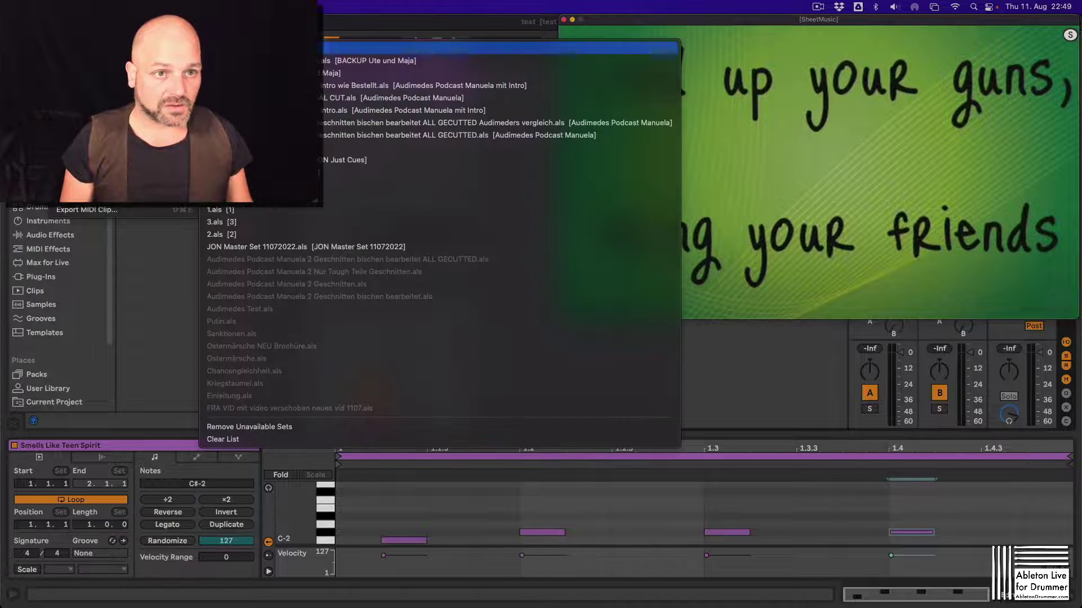
key(Return)
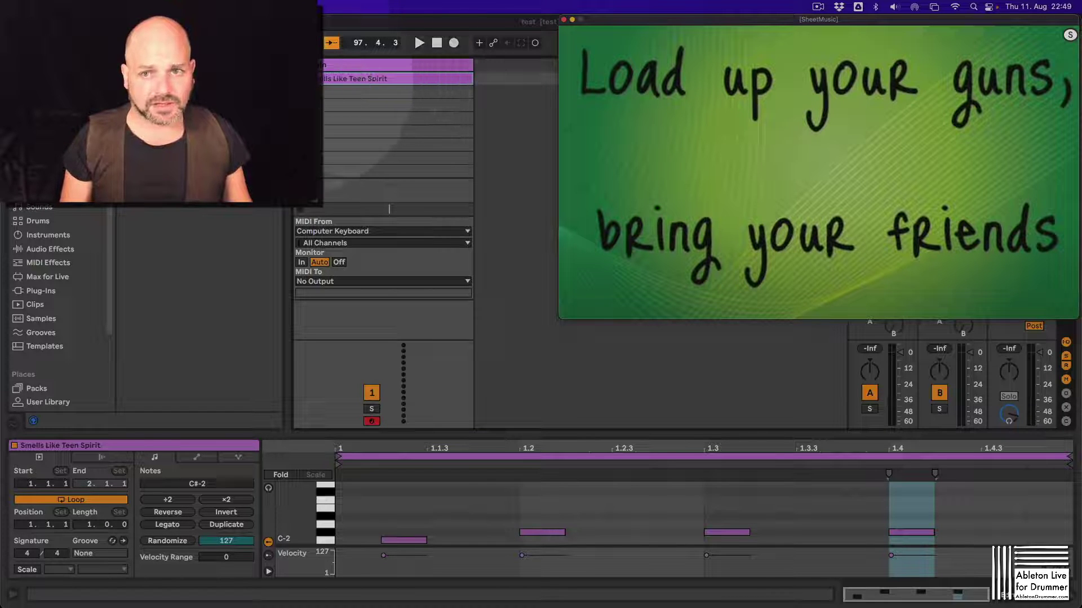
key(space)
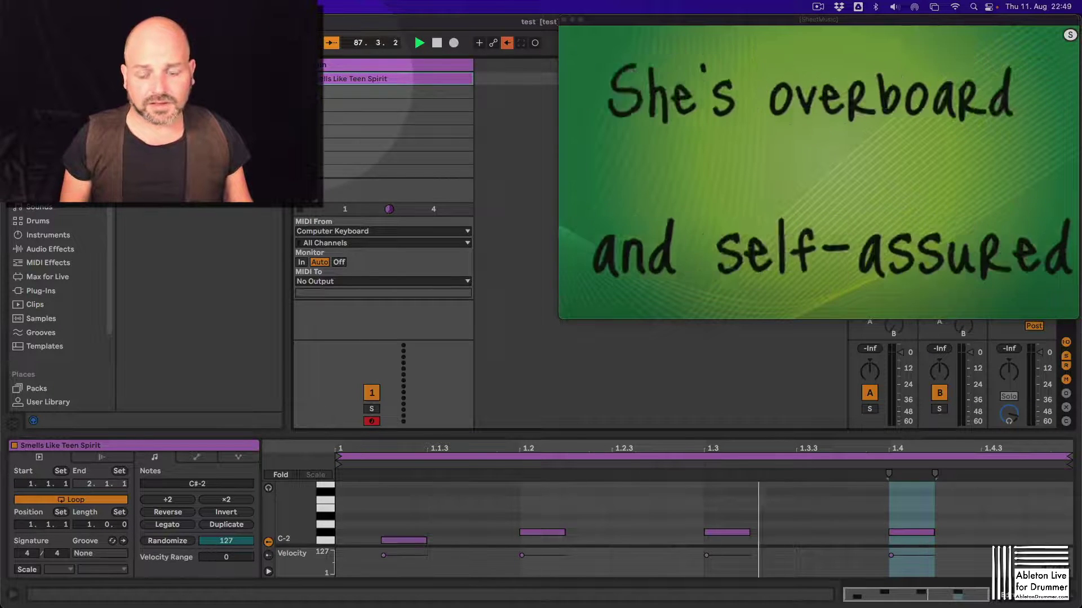
key(space)
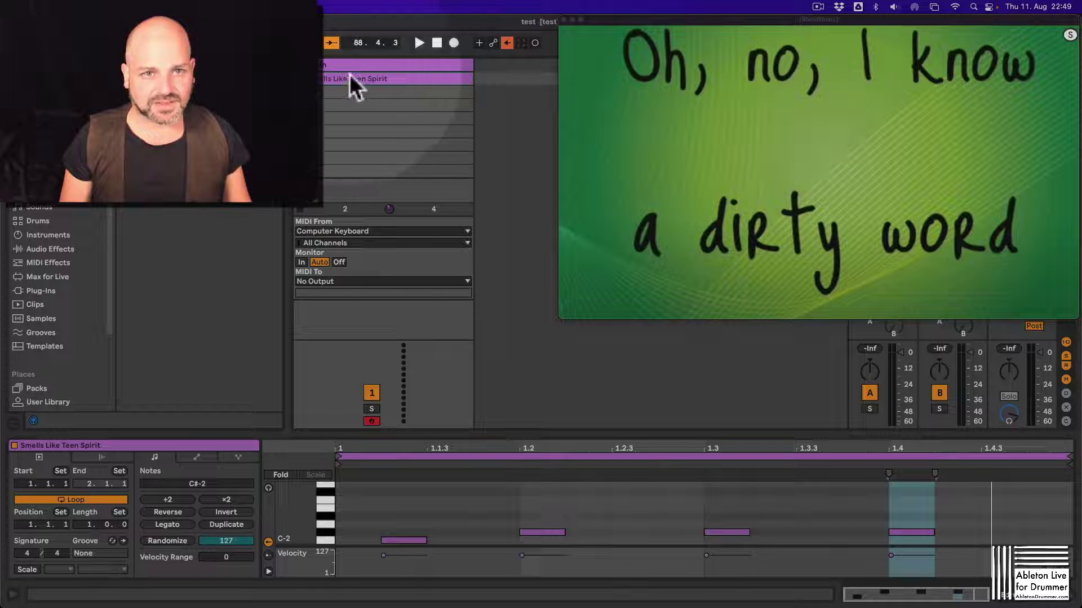
Reopen the recent test set, saving its changes on closing, and run the clip once more to check slide recall
click(56, 7)
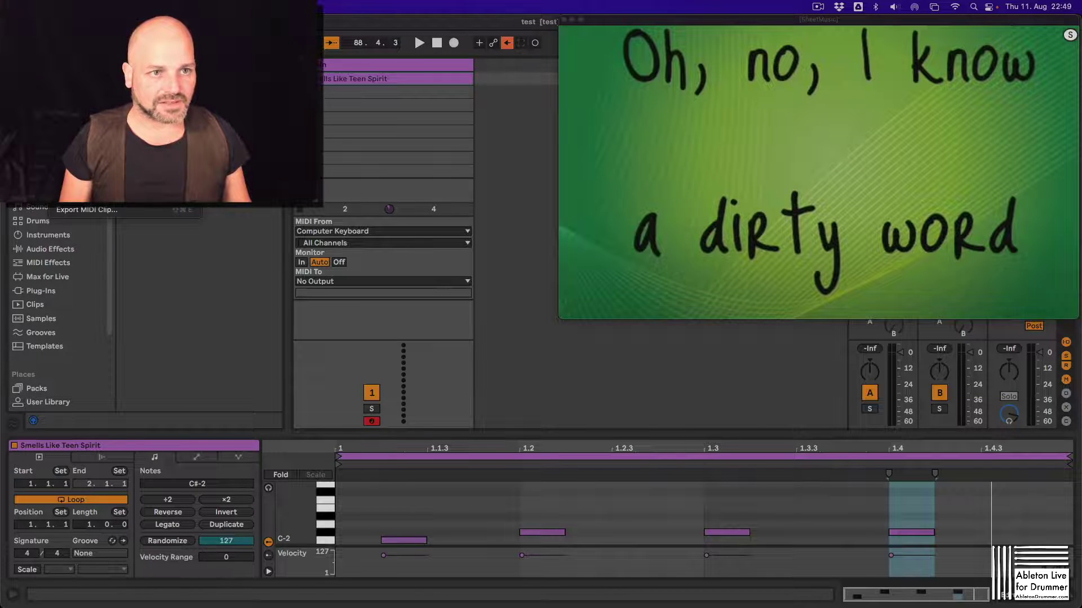
click(503, 190)
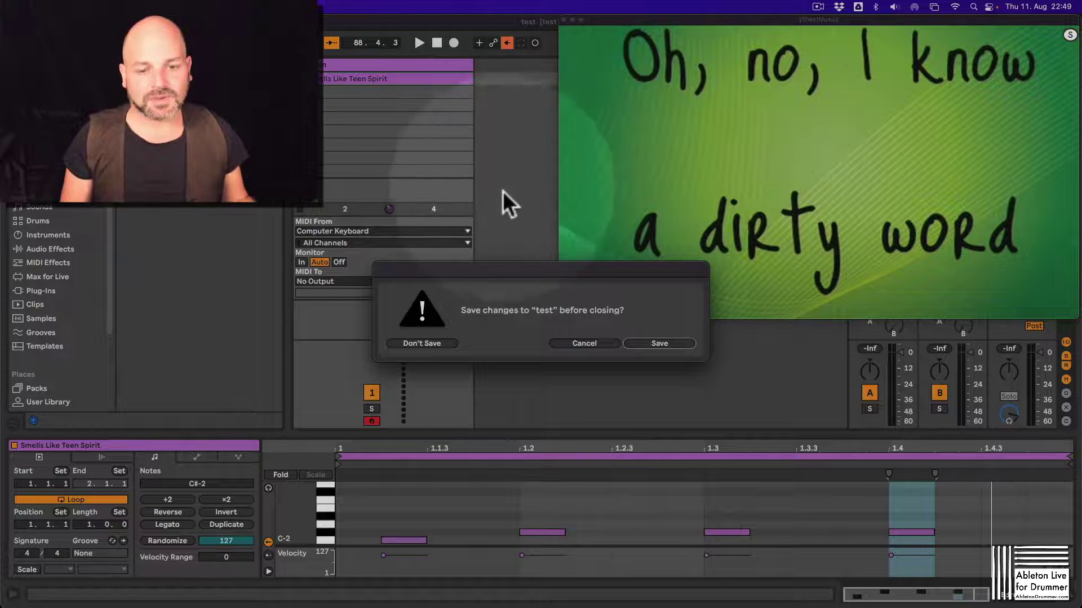
click(667, 343)
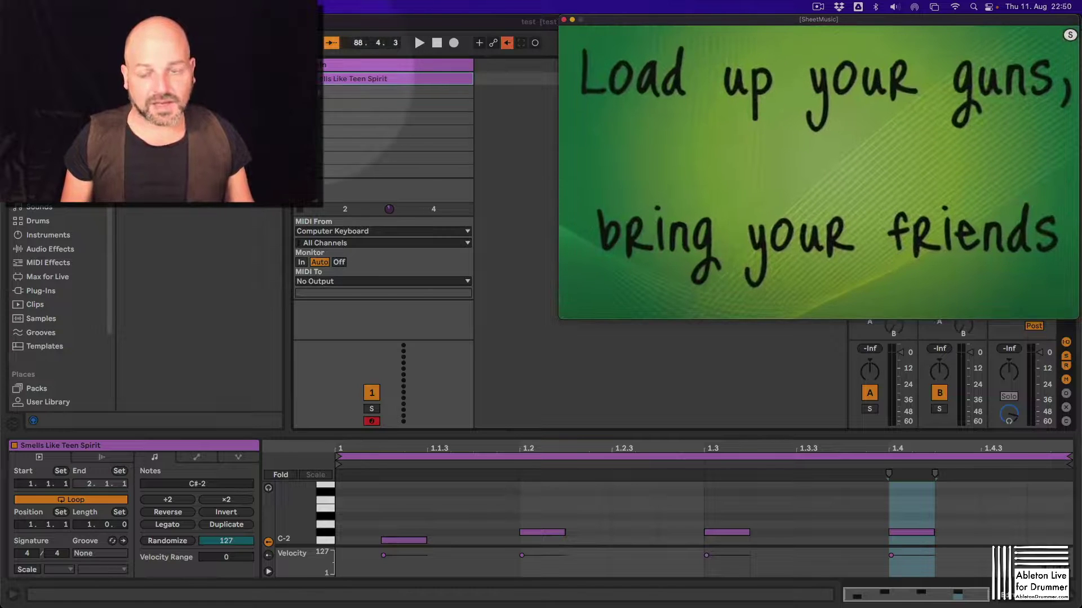
click(357, 91)
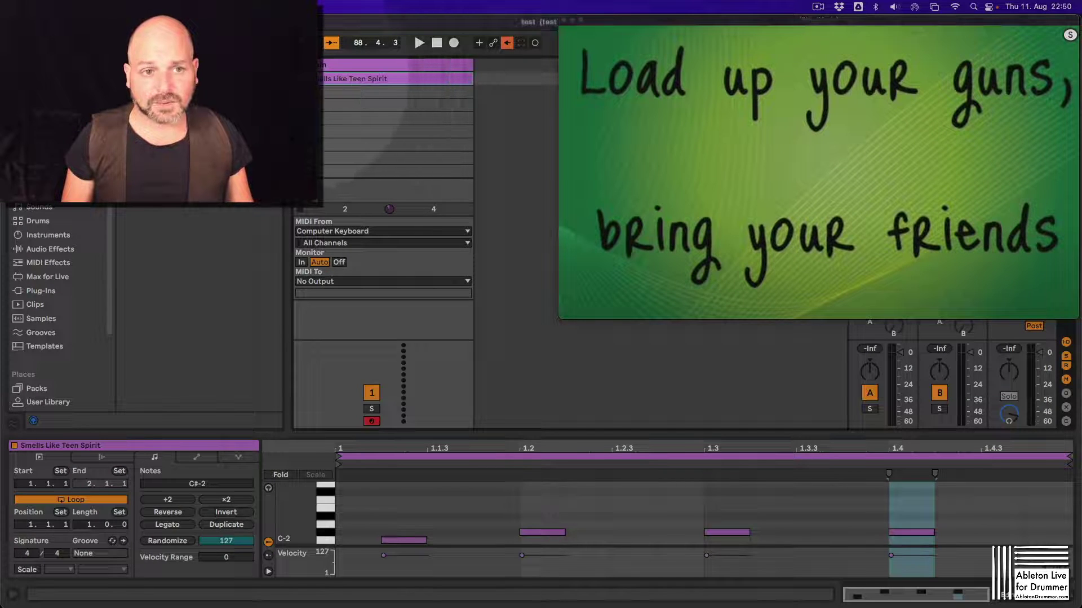
key(space)
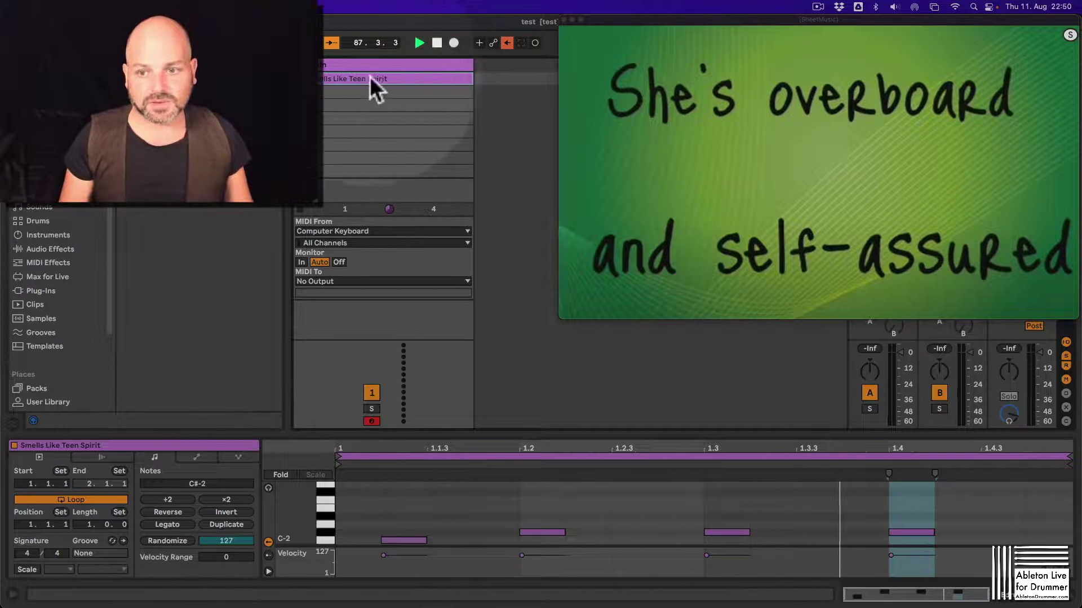
key(space)
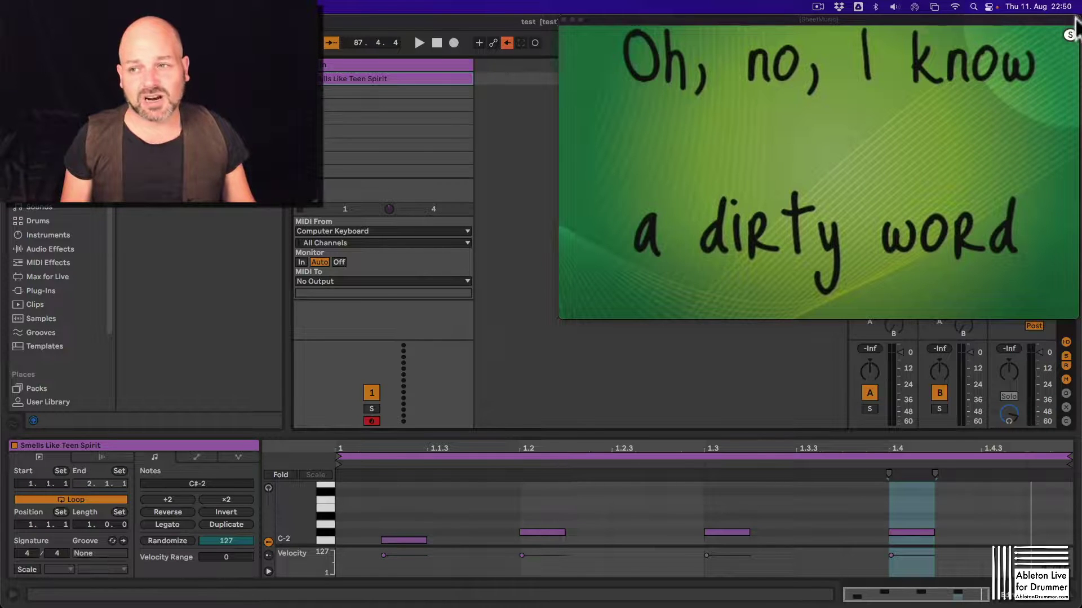
Reposition the slide window, show the Edrumin track's devices, and close and reopen the window from SlidesDisplay
drag(1076, 25, 1013, 53)
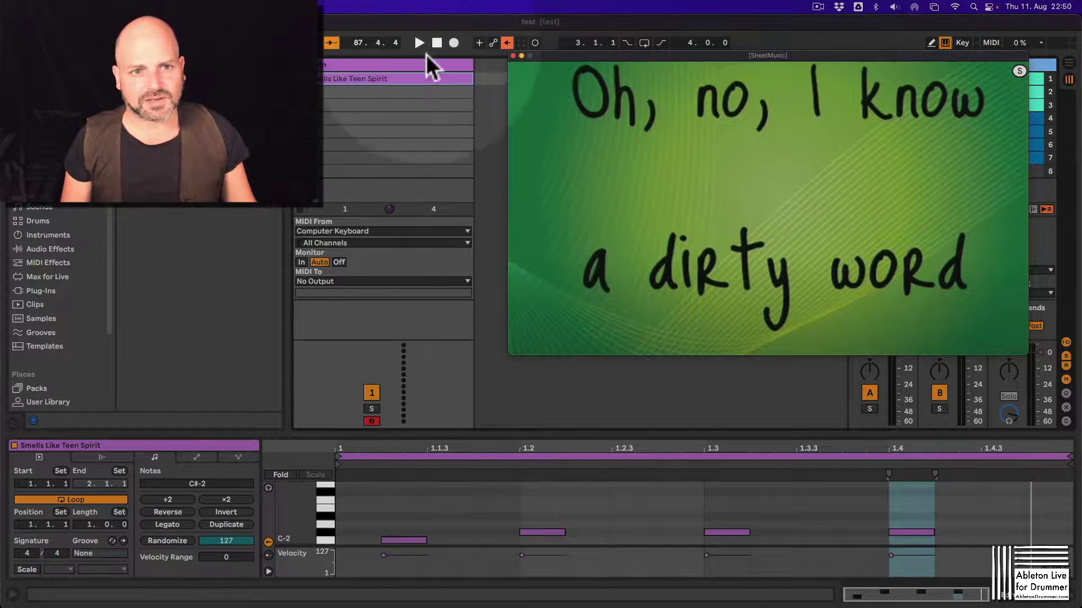
click(360, 149)
click(67, 480)
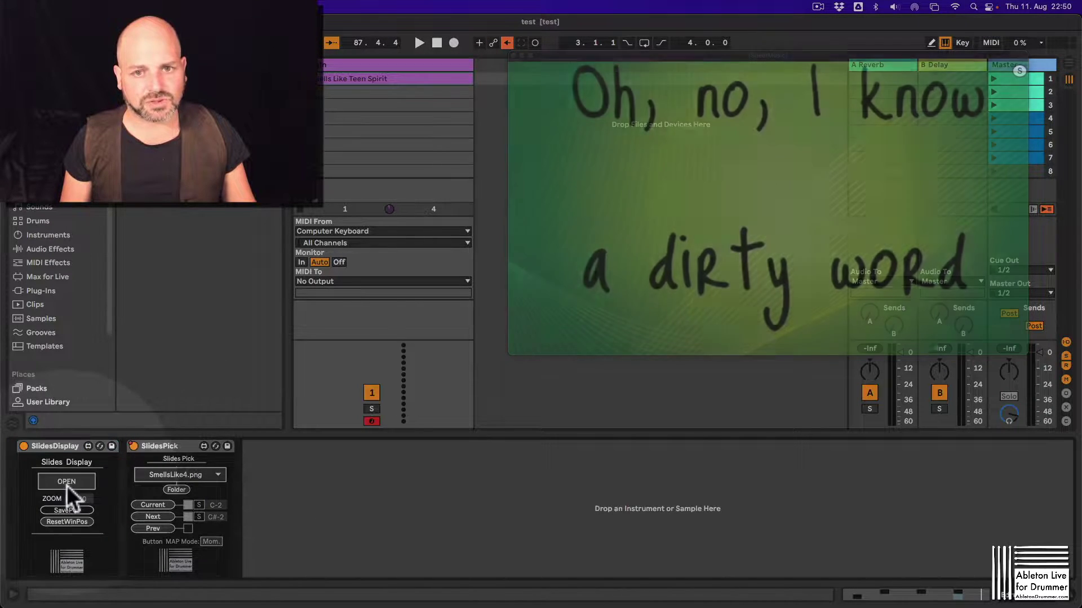
click(65, 484)
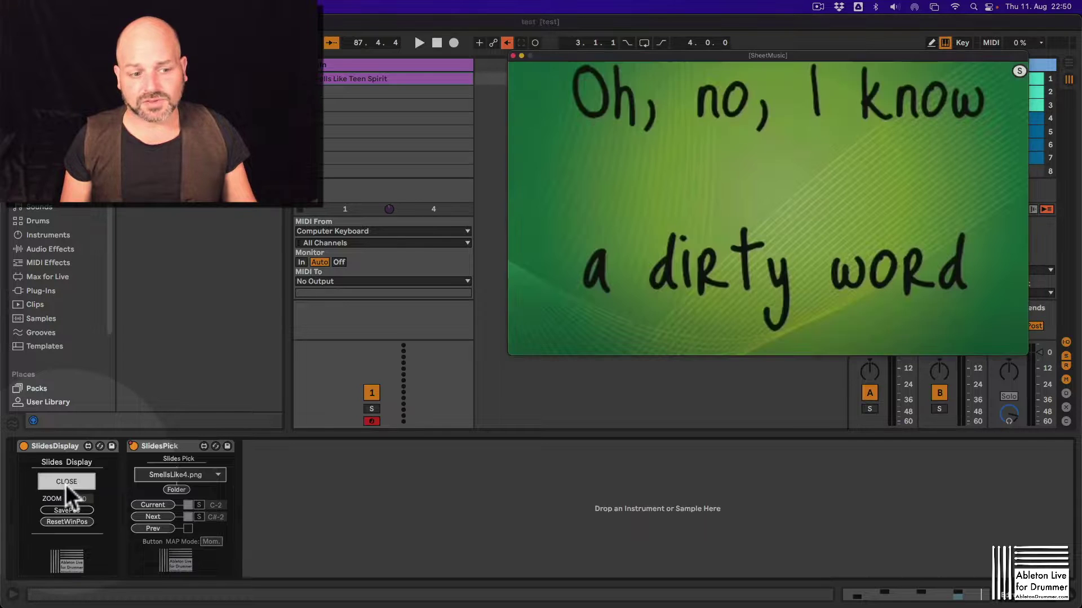
click(65, 481)
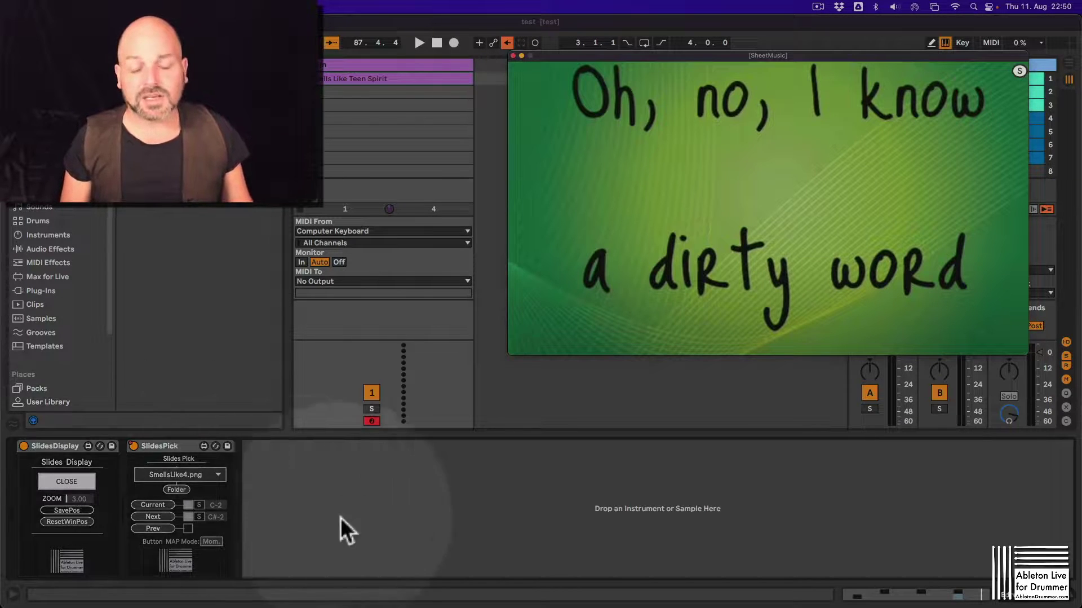
Duplicate the SlidesDisplay device and move the second slide window below the first one
click(57, 451)
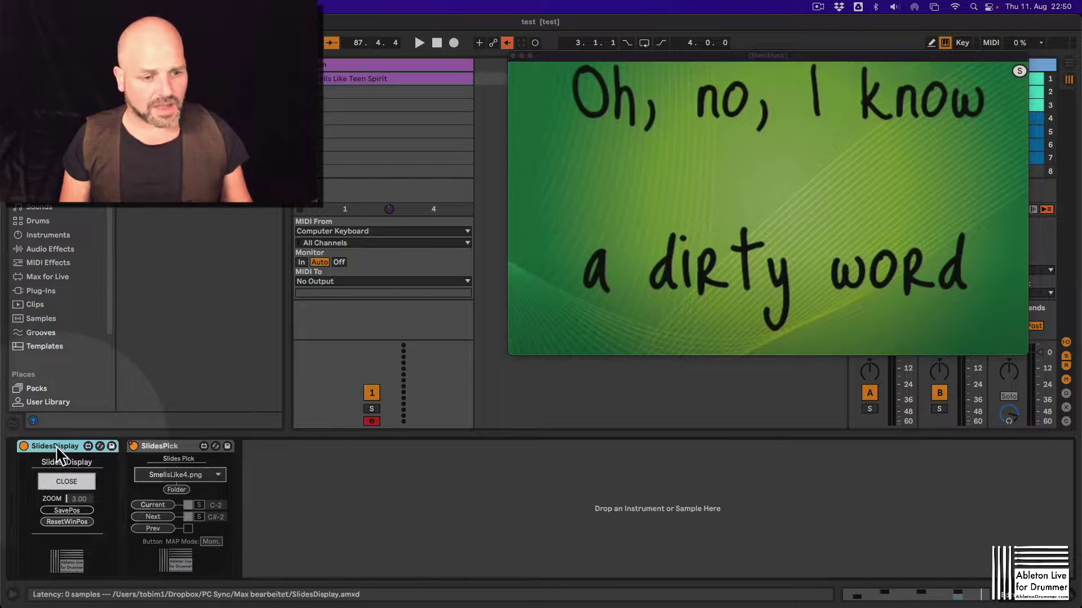
key(super+d)
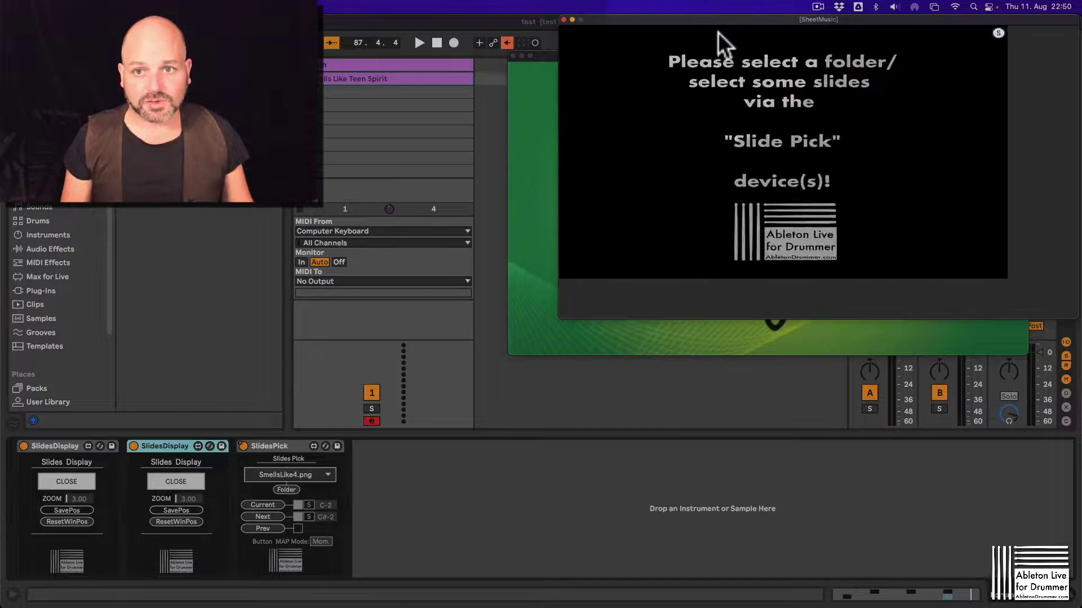
drag(720, 41, 593, 266)
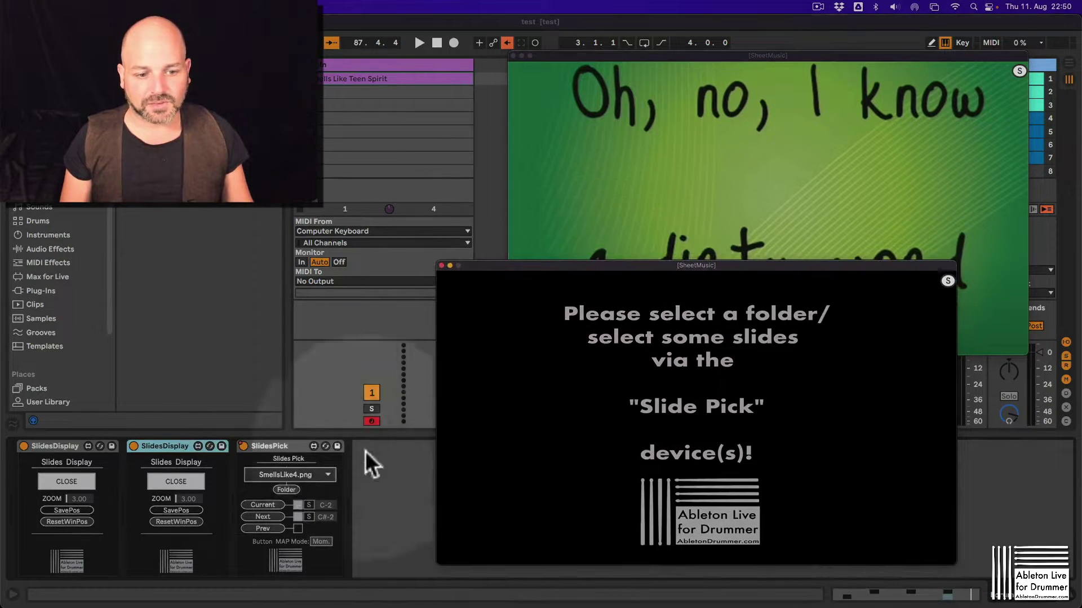
Select SmellsLike1.png in SlidesPick and move the second slide window so it overlaps the first
click(299, 477)
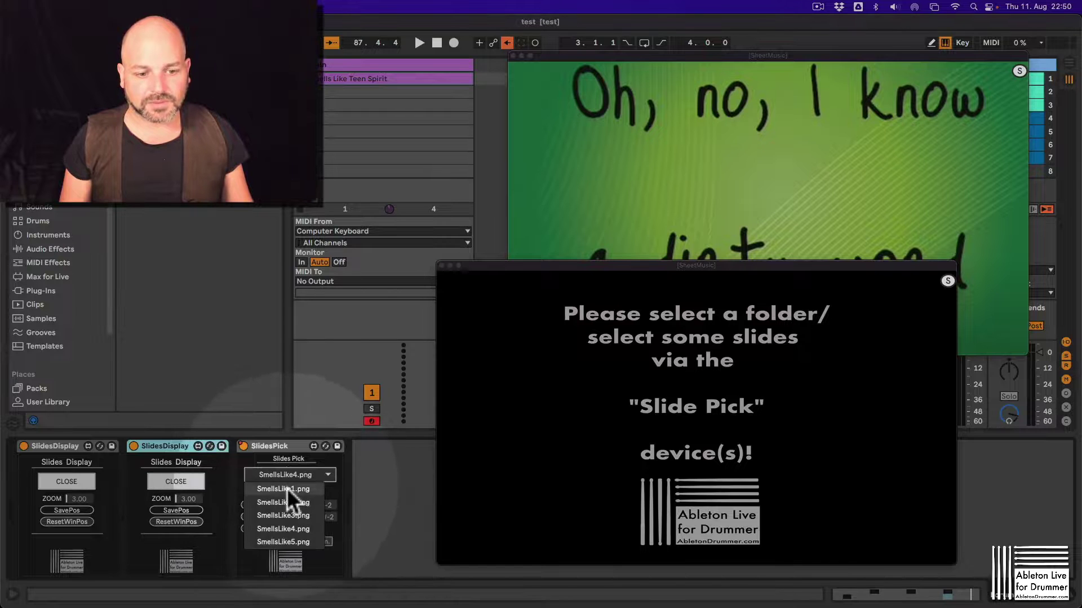
click(287, 489)
drag(692, 274, 747, 141)
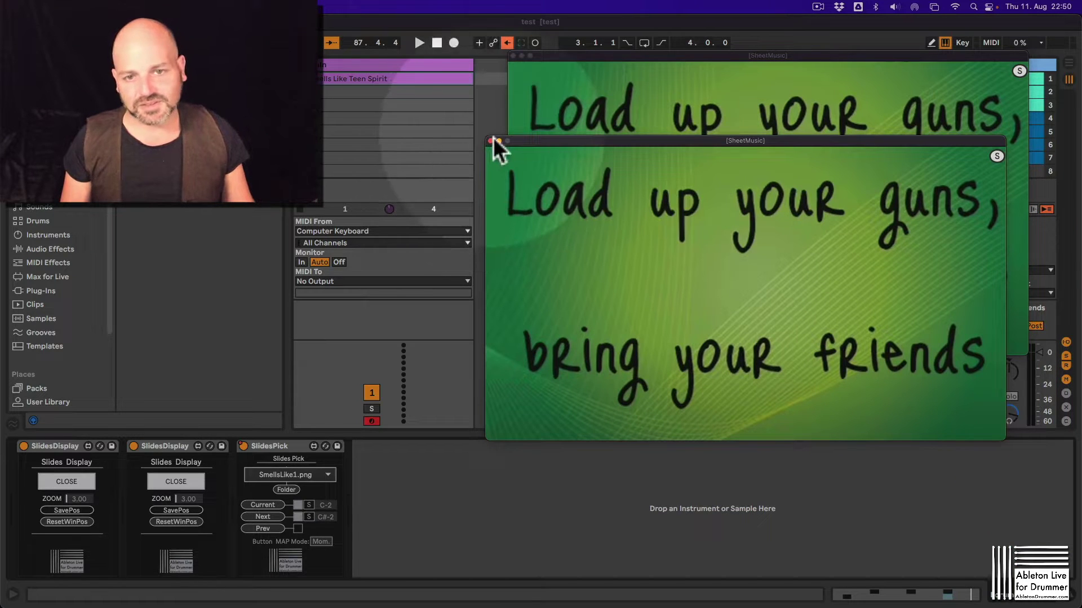